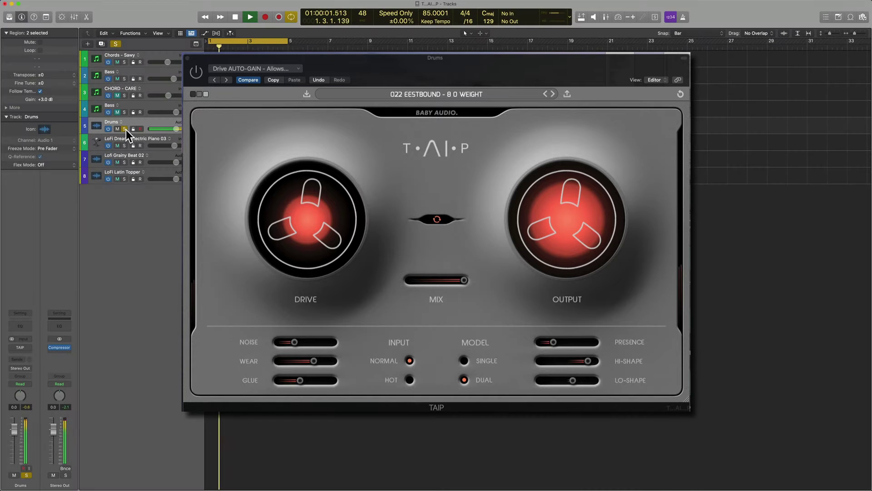
Enable the TAIP plugin on the soloed Drums track and play the loop to hear its effect.
key("space")
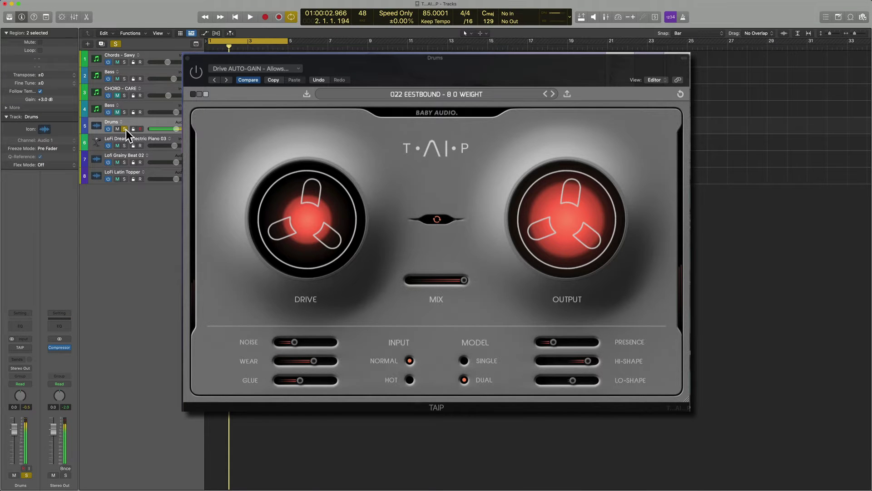
left_click(198, 72)
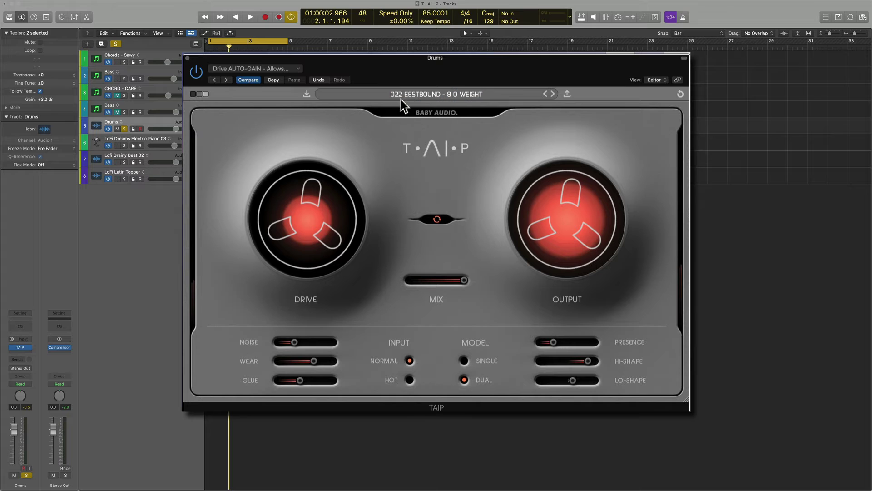
mouse_move(530, 211)
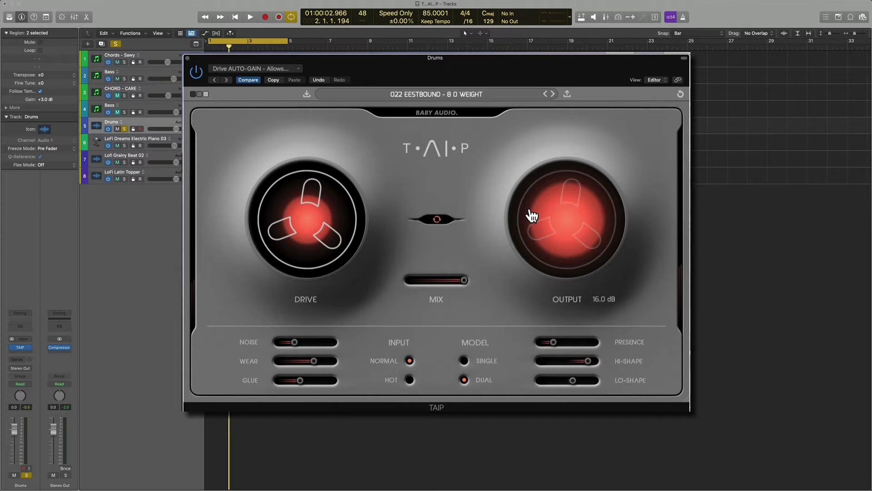
key("space")
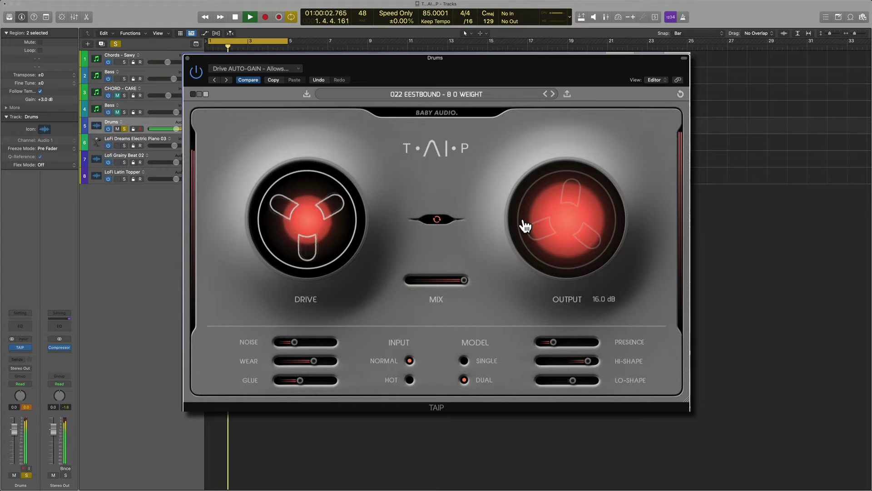
key("space")
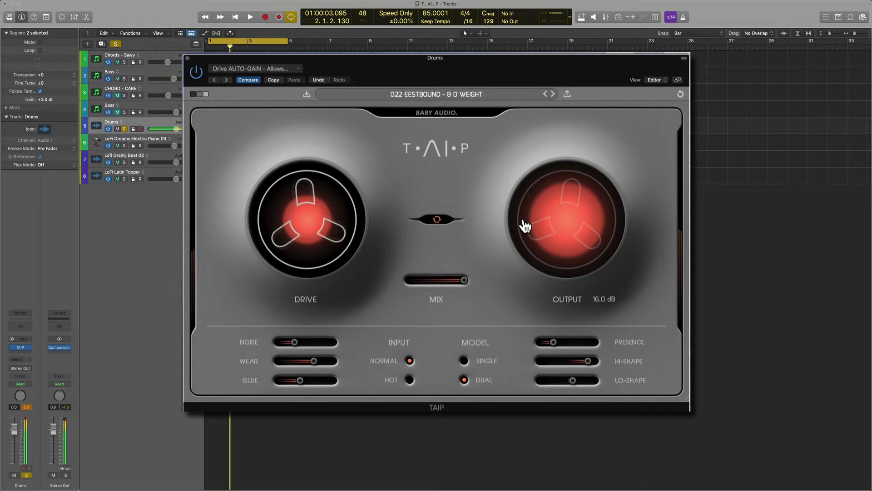
Compare the drum loop with TAIP bypassed and with TAIP active, leaving the effect active.
left_click(437, 111)
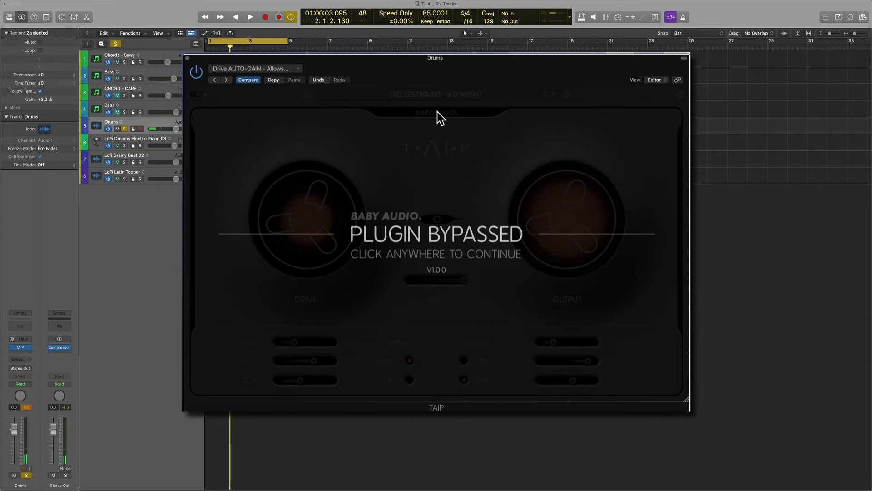
key("space")
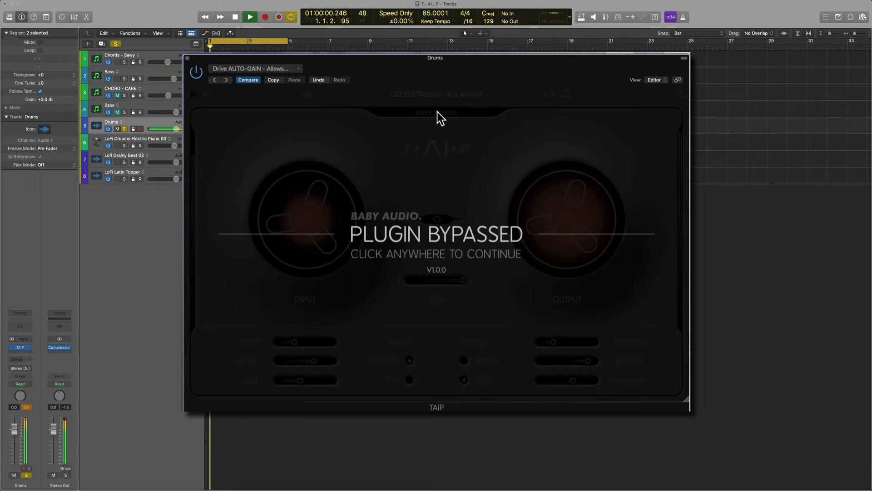
key("space")
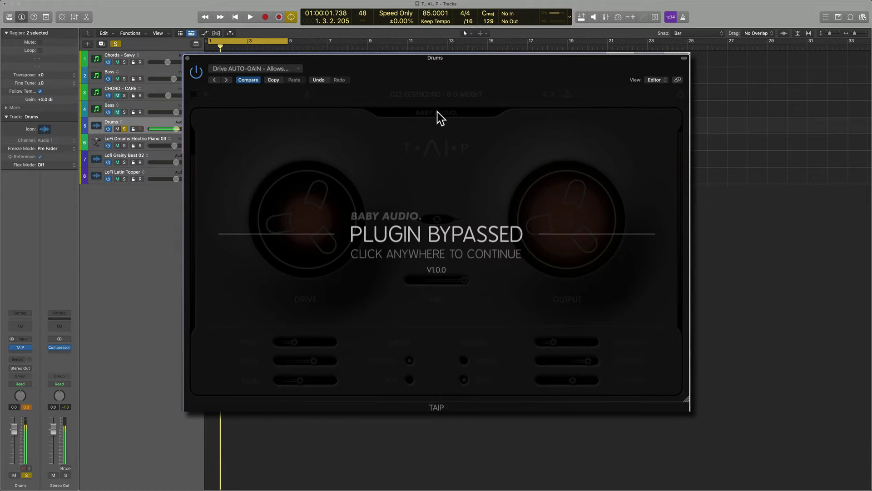
left_click(438, 112)
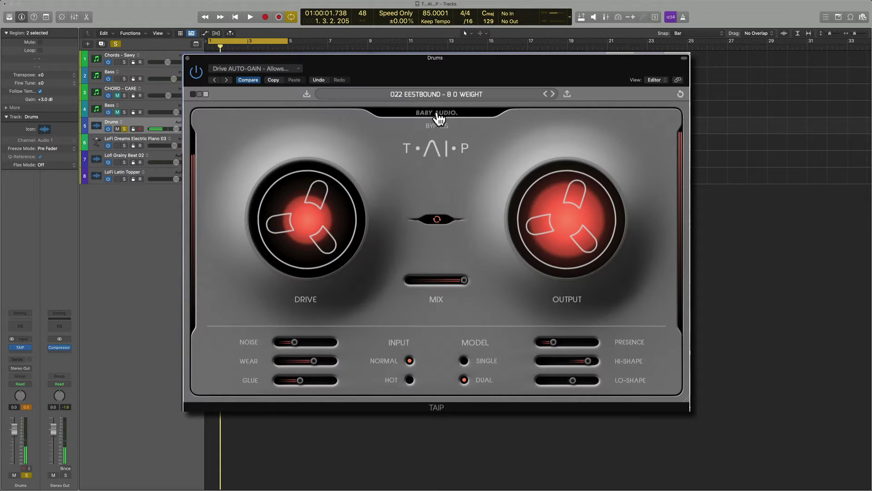
key("space")
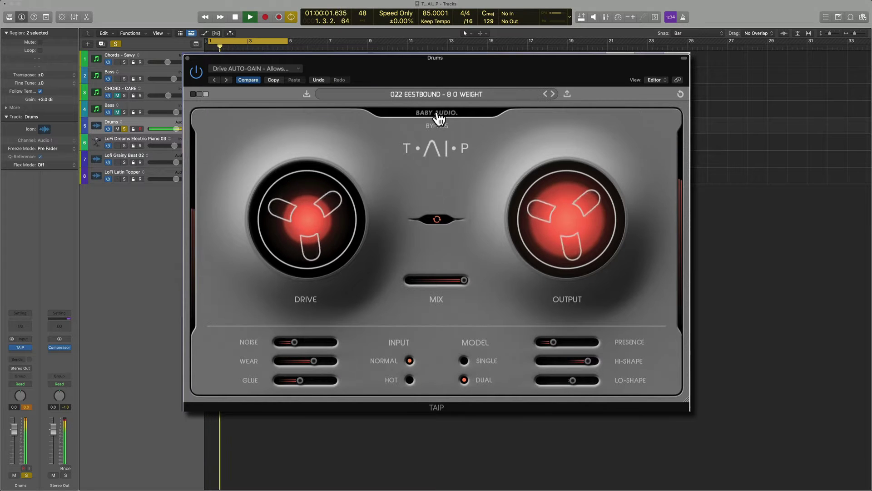
key("space")
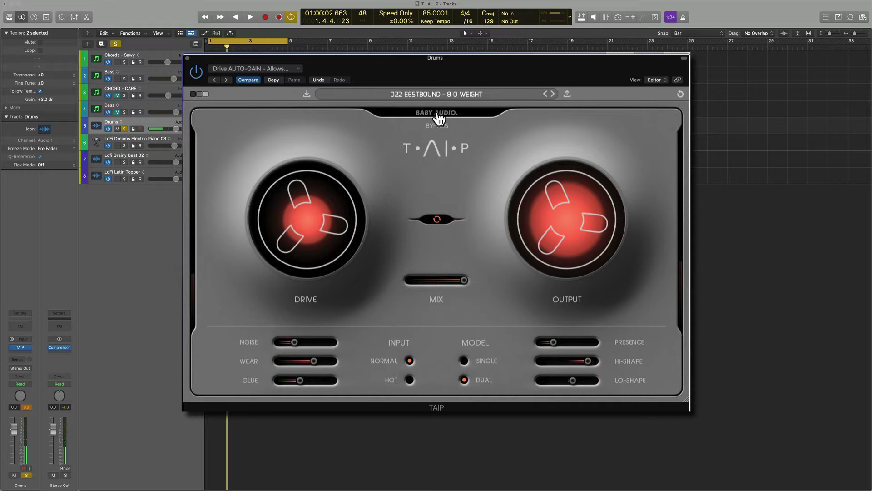
left_click_drag(320, 223, 319, 235)
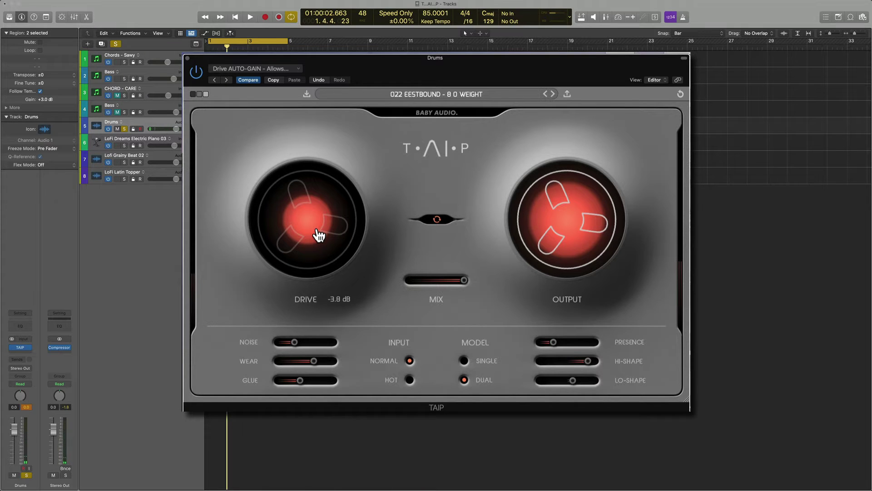
mouse_move(573, 215)
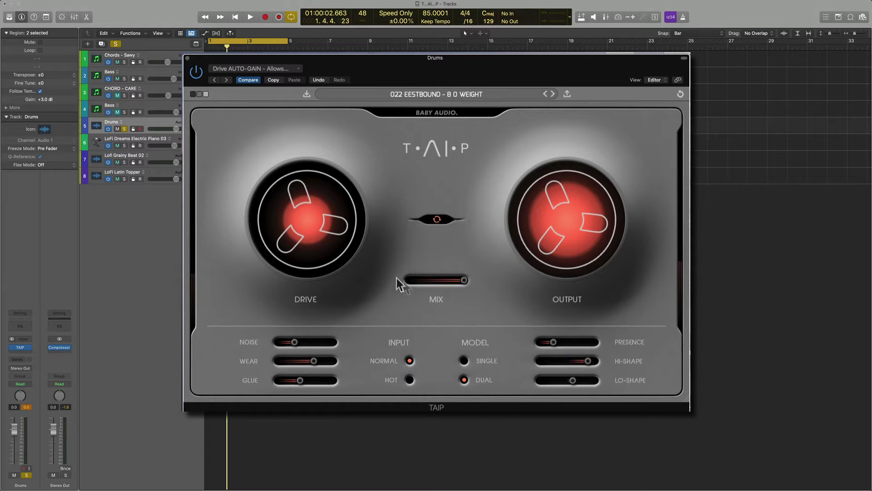
Unsolo the Drums track and play the full mix with the Chords - Sawy track selected.
mouse_move(412, 288)
left_click(124, 129)
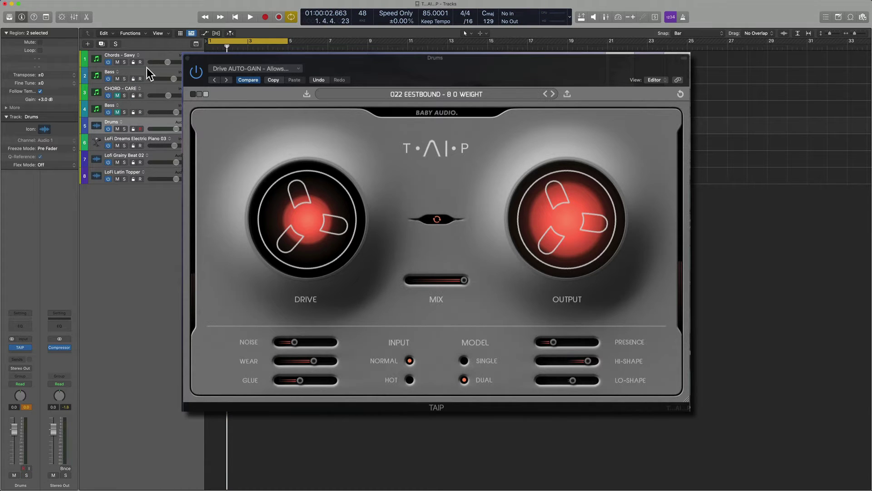
left_click(146, 55)
key("space")
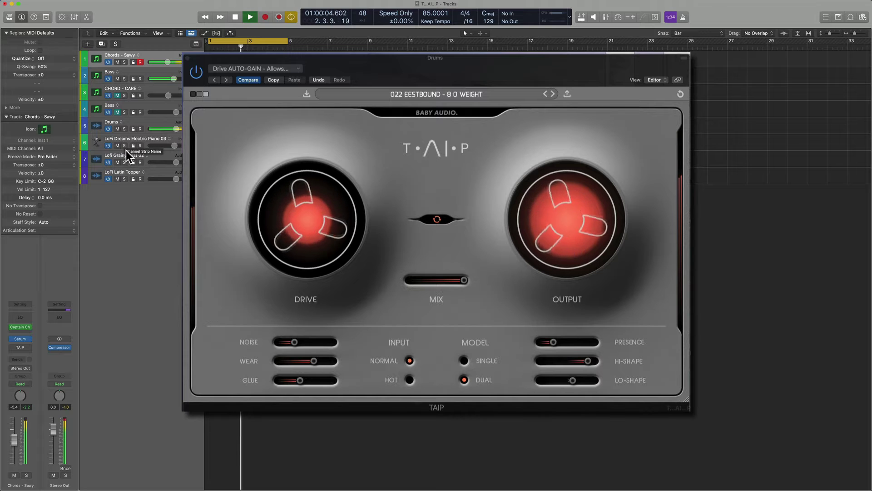
key("space")
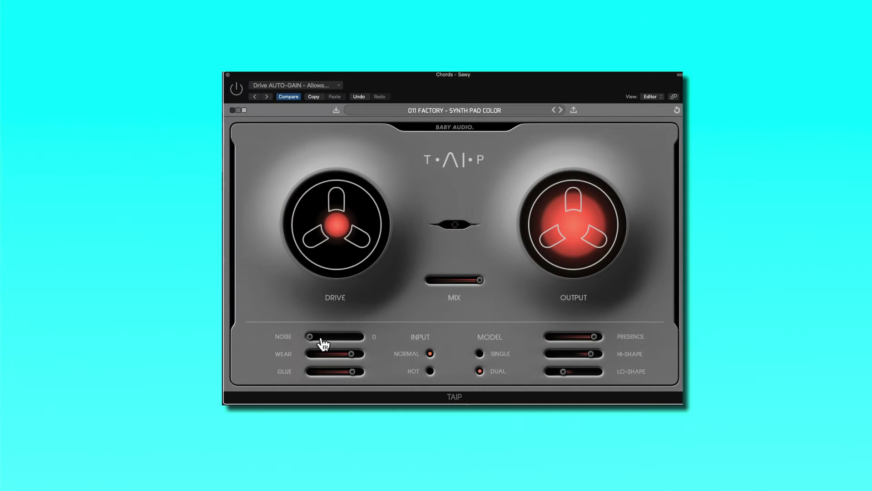
Try other Noise, Wear and Glue amounts on the Chords - Sawy TAIP and switch its input to Hot.
left_click_drag(322, 339, 343, 372)
left_click(430, 371)
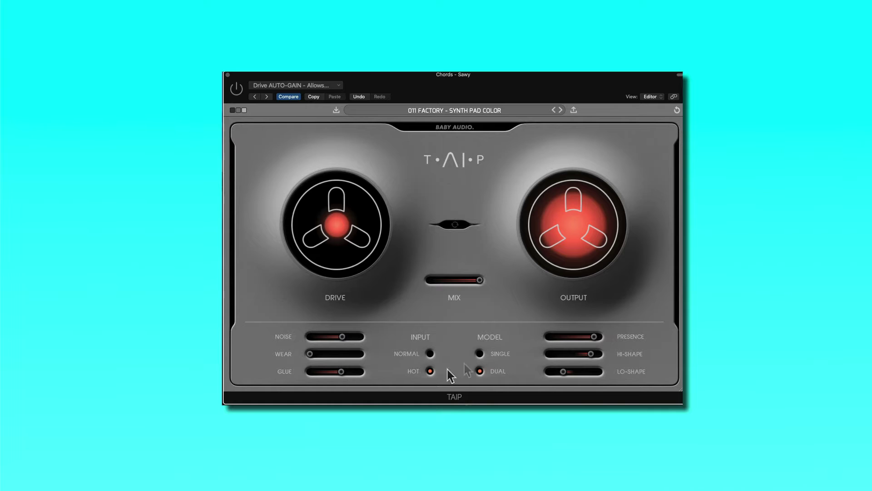
Reset the chords' TAIP to 000 INSTANT TAIP VIBES, lower Drive to about -14.9 dB and raise Output.
left_click(677, 113)
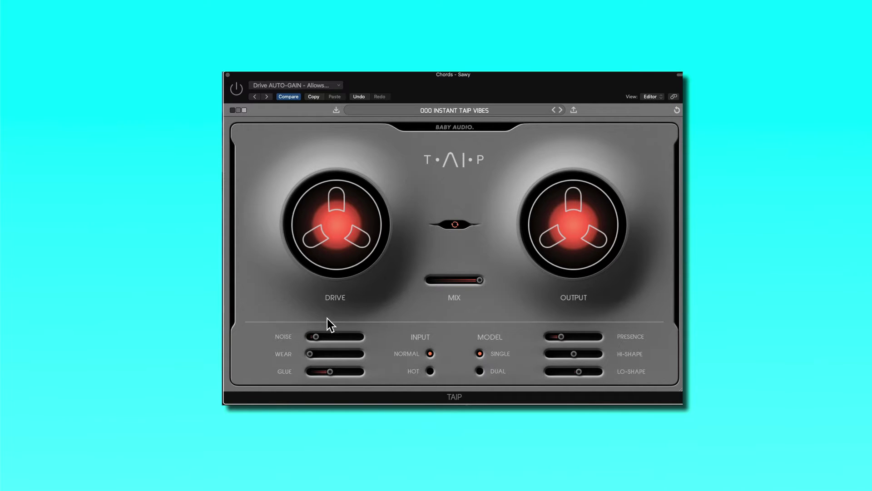
mouse_move(363, 211)
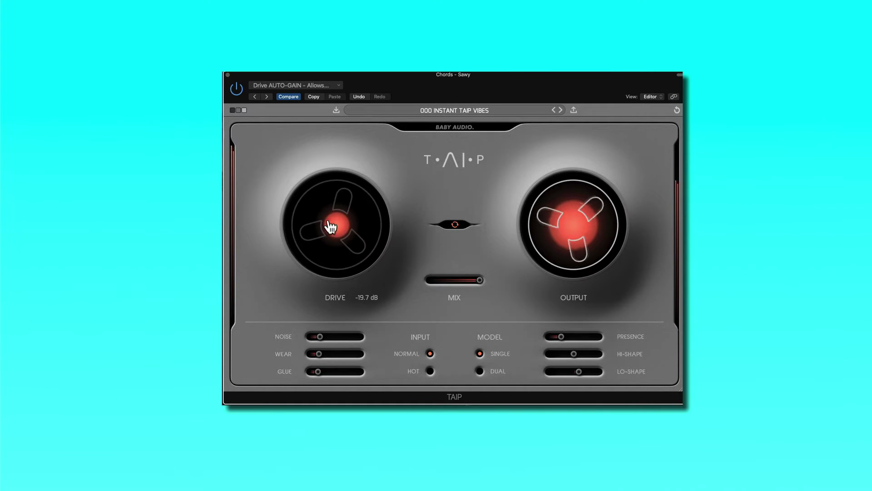
mouse_move(553, 220)
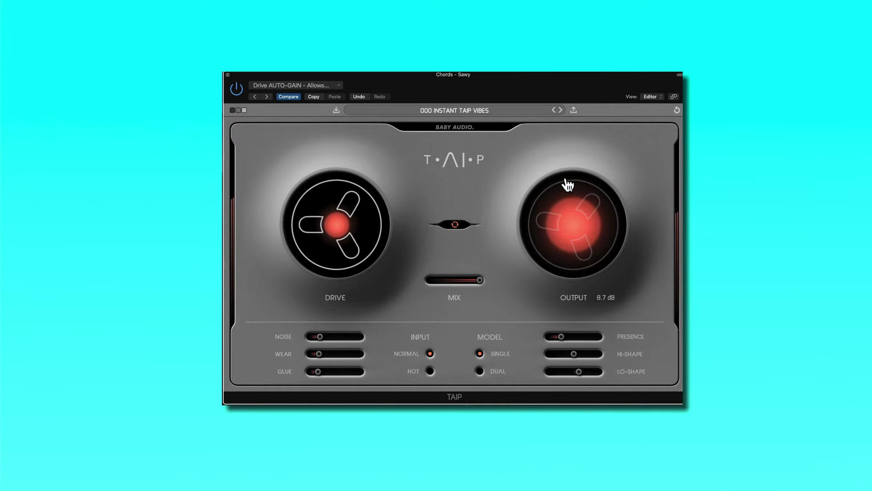
mouse_move(332, 234)
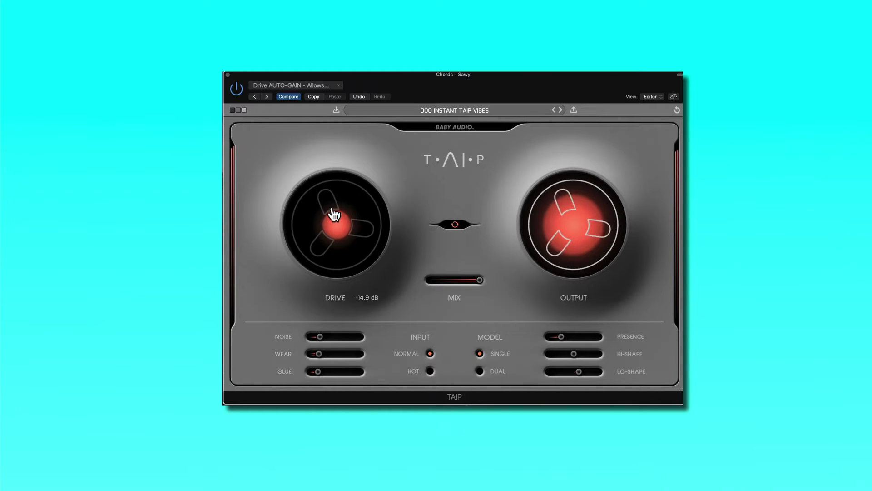
Increase Wear and set Glue to about 35 on the chords' TAIP, with the model switched to Dual.
mouse_move(320, 358)
left_click_drag(321, 359, 328, 380)
mouse_move(316, 377)
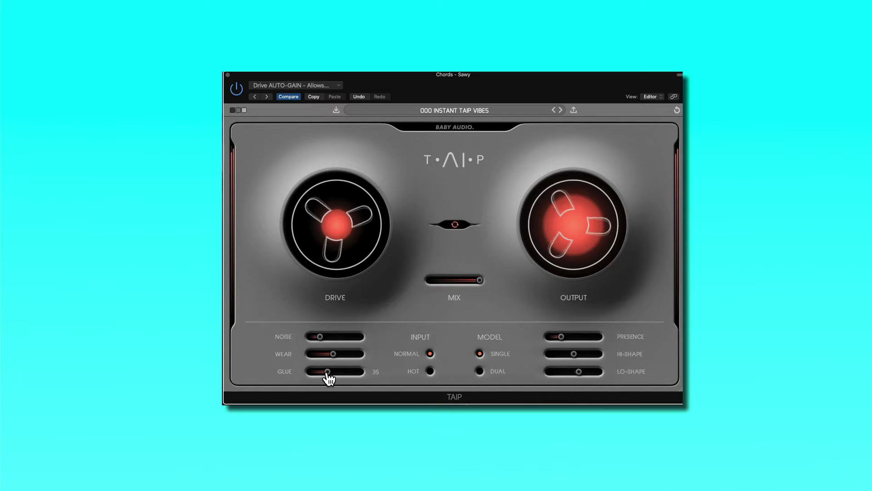
left_click(480, 372)
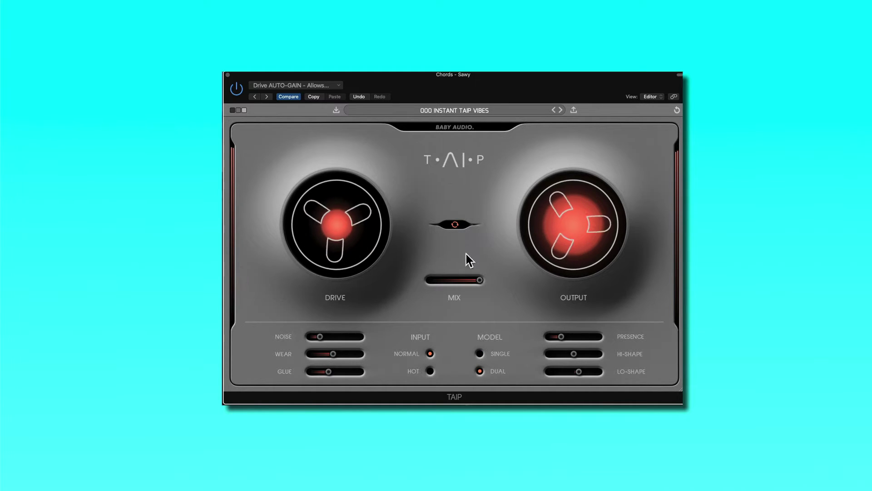
Raise Drive to about -13.3 dB and compare the chords with TAIP bypassed and active.
mouse_move(374, 242)
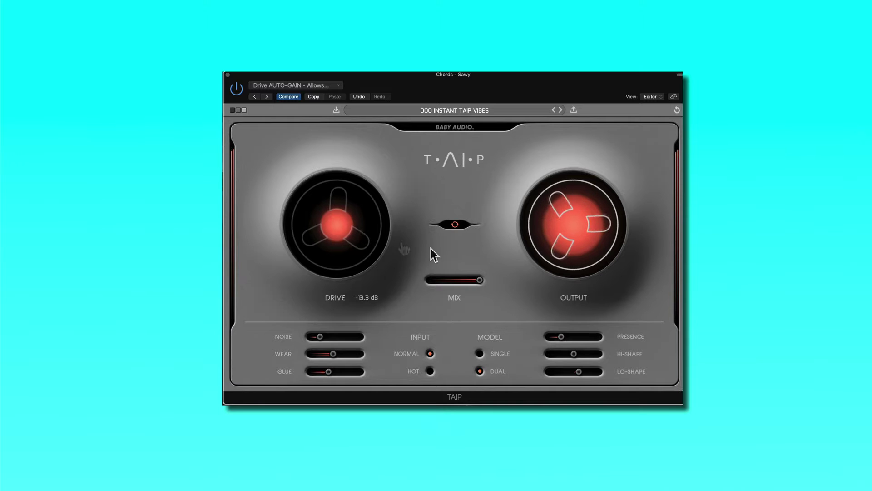
mouse_move(479, 285)
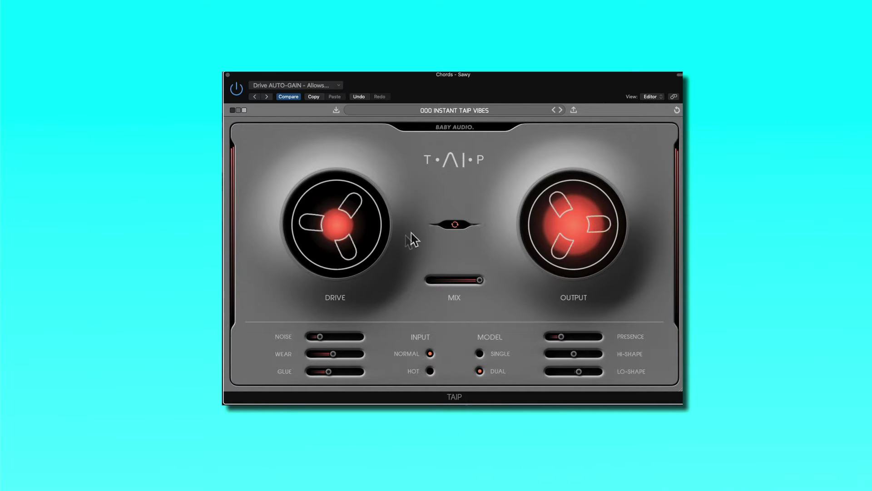
left_click(446, 127)
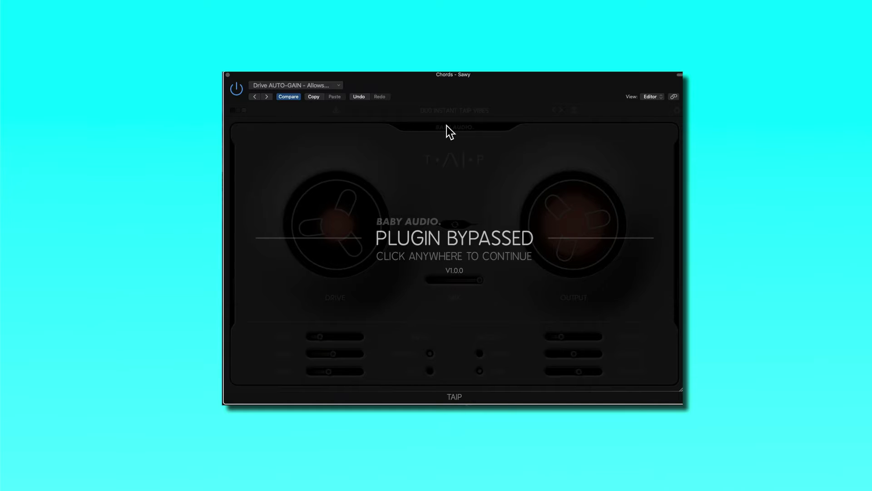
left_click(445, 184)
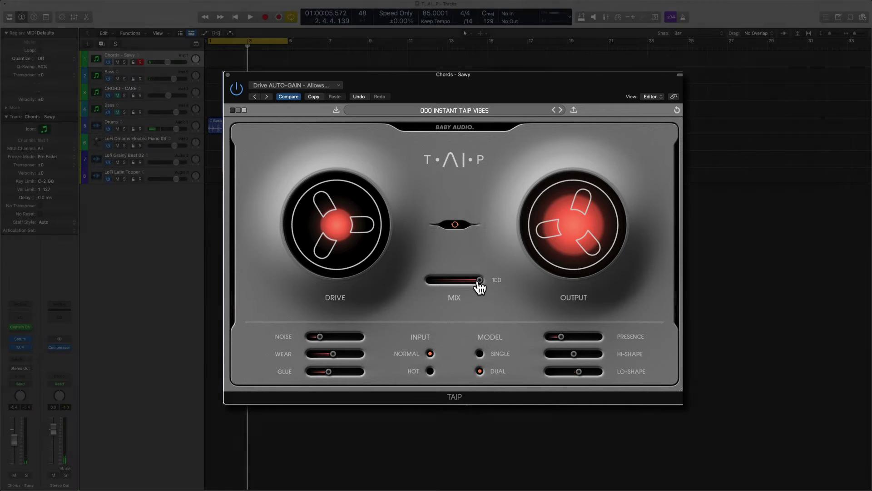
Lower the Mix below 100 and raise Wear slightly on the chords' TAIP.
mouse_move(480, 282)
left_click_drag(479, 282, 464, 283)
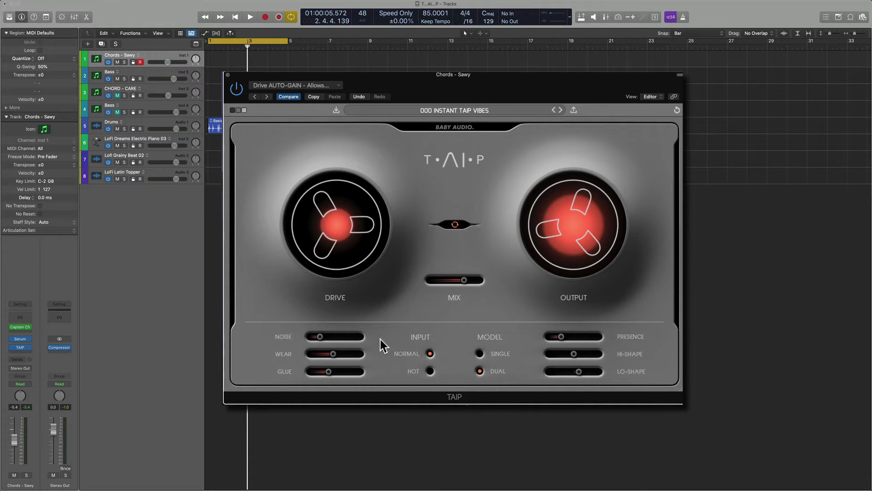
left_click_drag(339, 356, 341, 359)
Mute the Drums track during playback and set Wear to 80 on the chords' TAIP.
key("space")
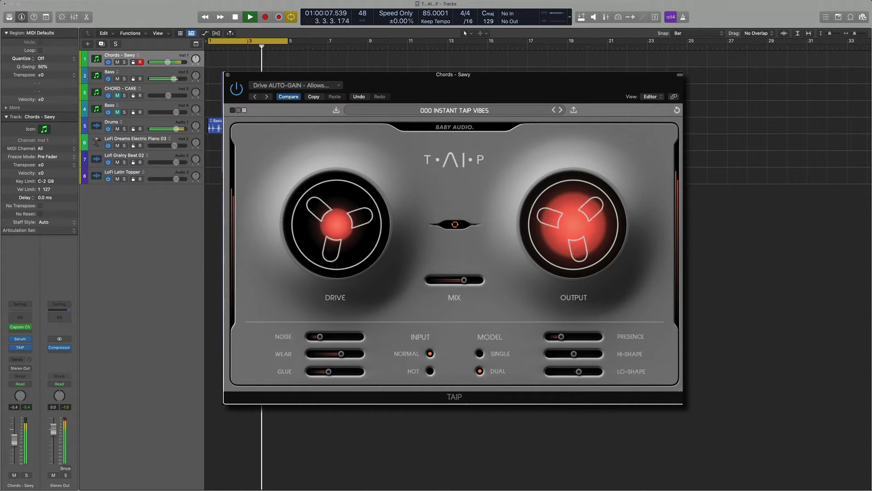
left_click(117, 129)
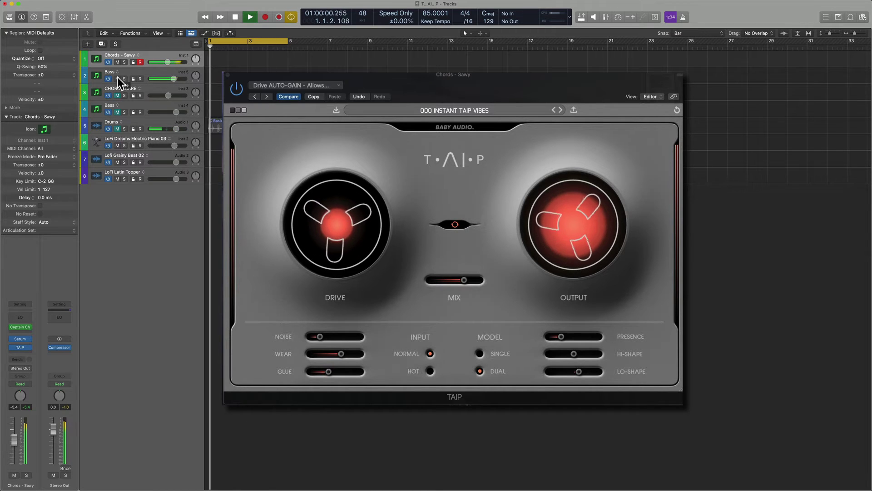
left_click_drag(341, 354, 351, 353)
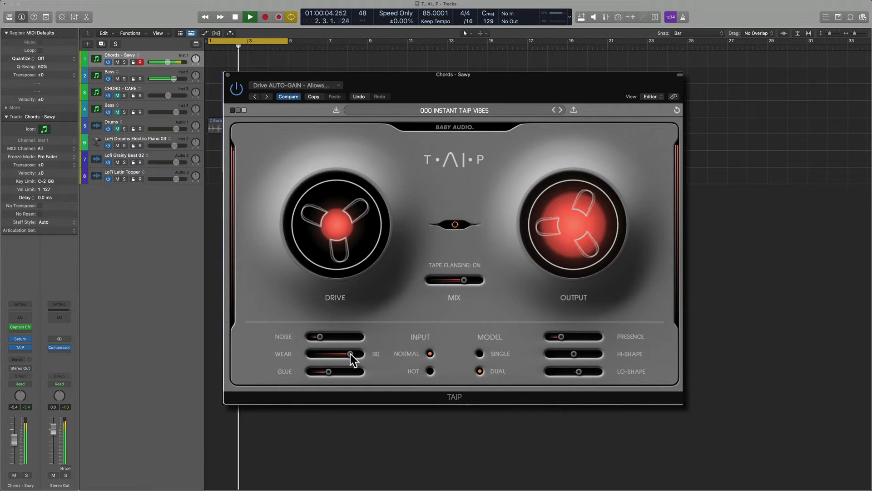
key("space")
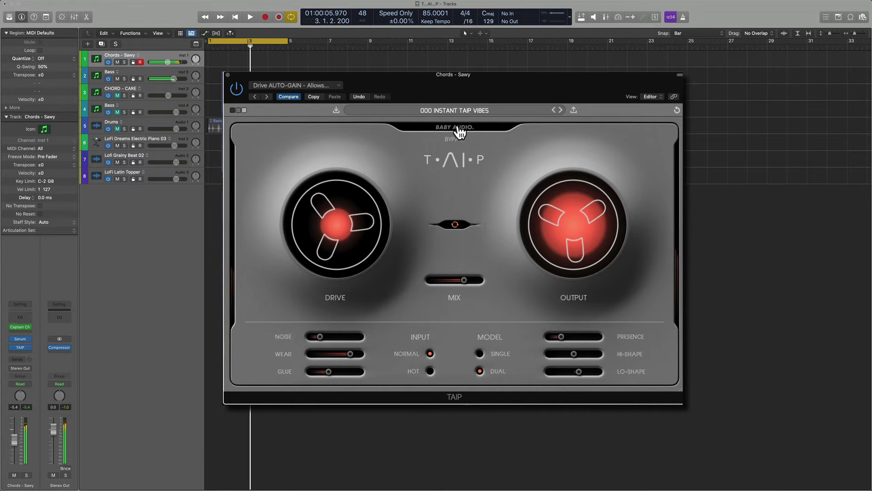
Play the chords and bass with TAIP bypassed for comparison, and reactivate the effect.
left_click(459, 129)
key("space")
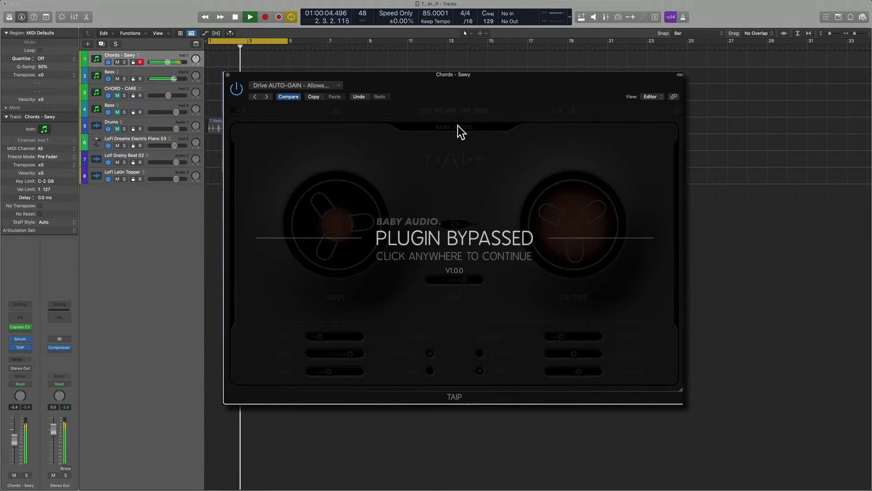
key("space")
left_click(481, 218)
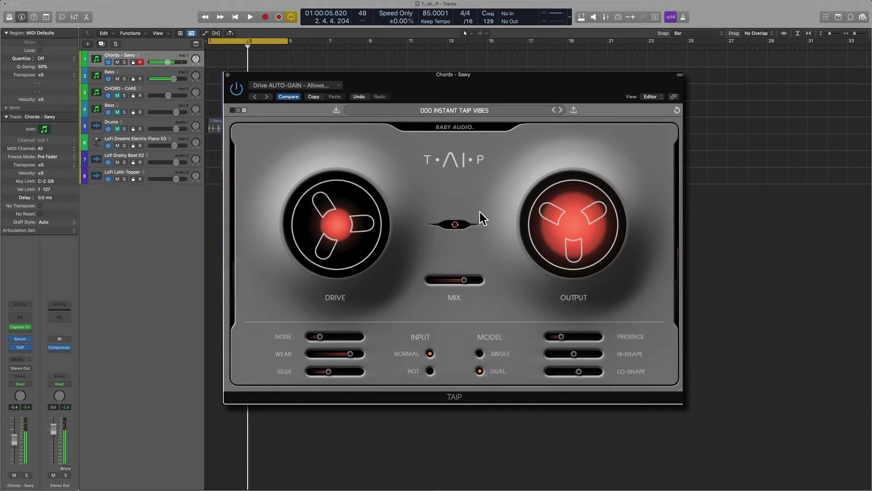
Solo the Drums track and compare its 001 FACTORY - DRUMS HOT preset in TAIP with the effect bypassed and active.
left_click(136, 142)
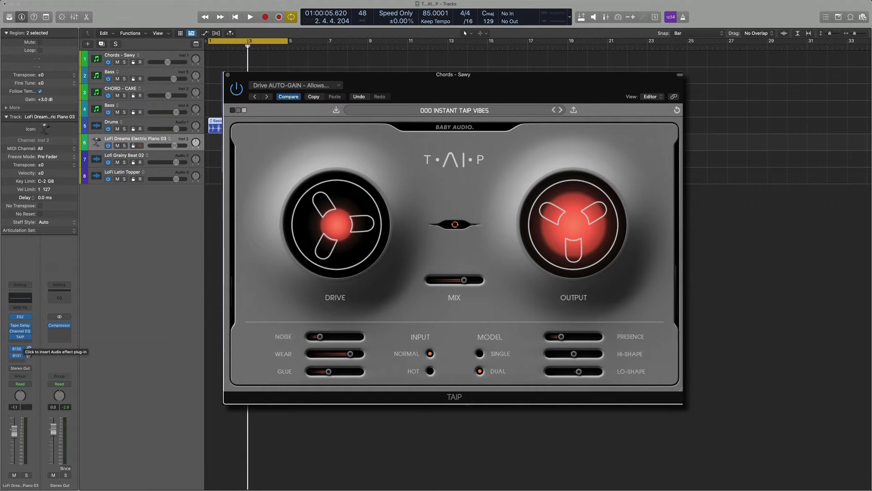
left_click(124, 129)
left_click(460, 116)
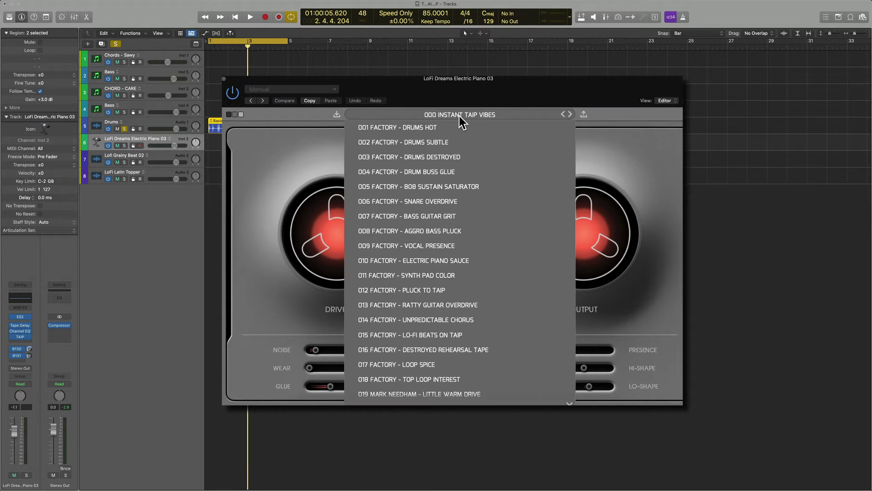
left_click(447, 132)
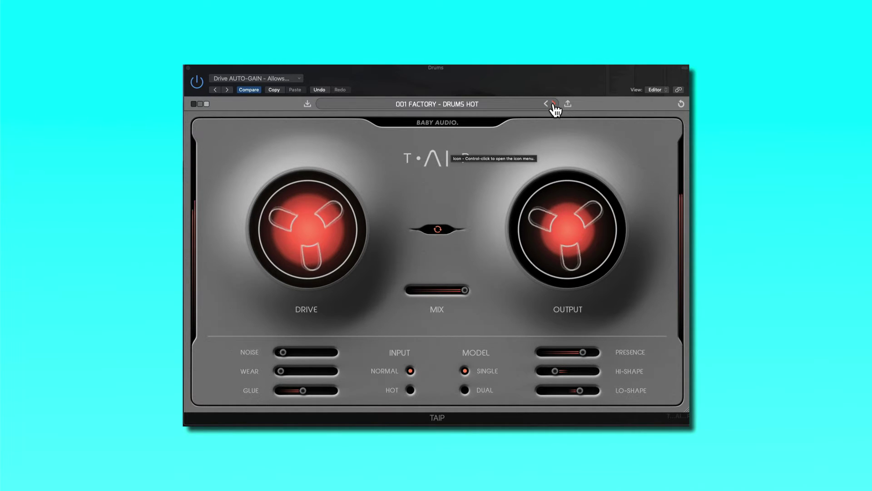
left_click(452, 124)
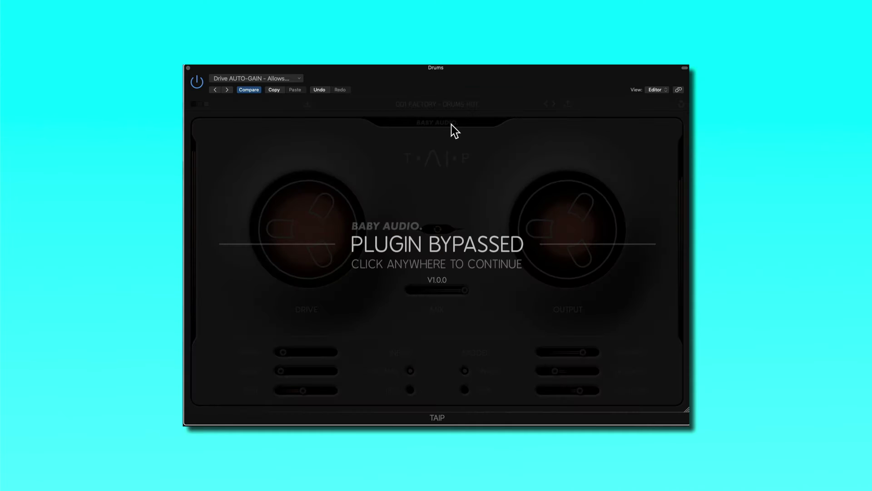
left_click(449, 124)
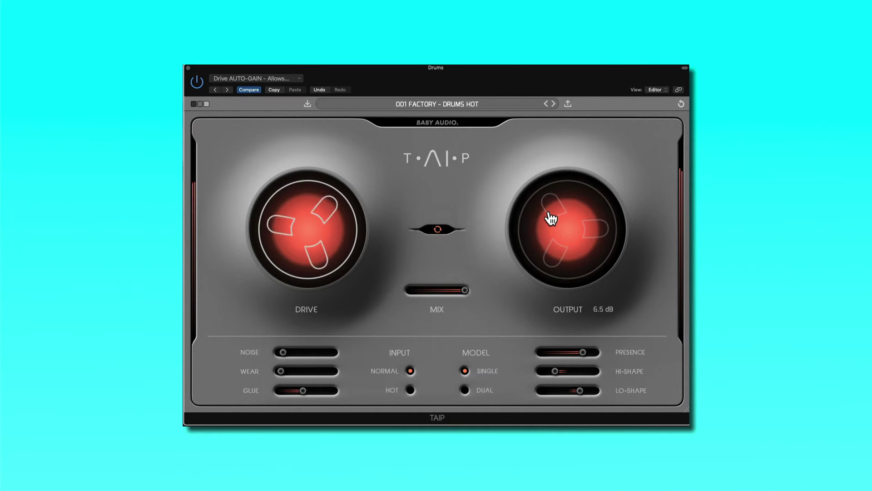
Audition the 002 FACTORY - DRUMS SUBTLE preset on the drums against bypass, with Output raised to about 16.8 dB.
left_click(553, 104)
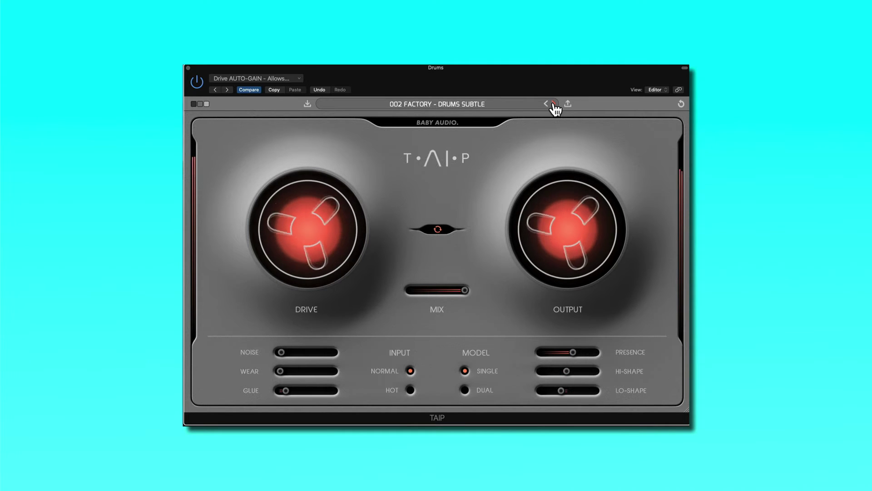
left_click(443, 123)
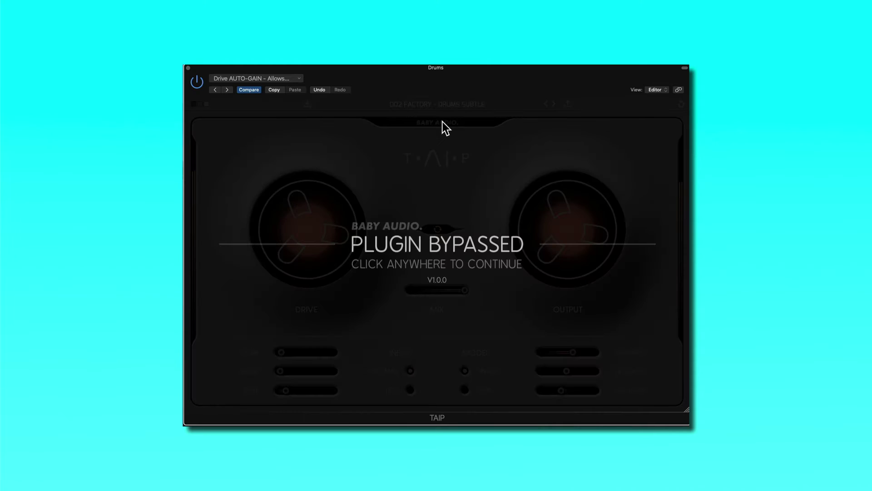
left_click(442, 121)
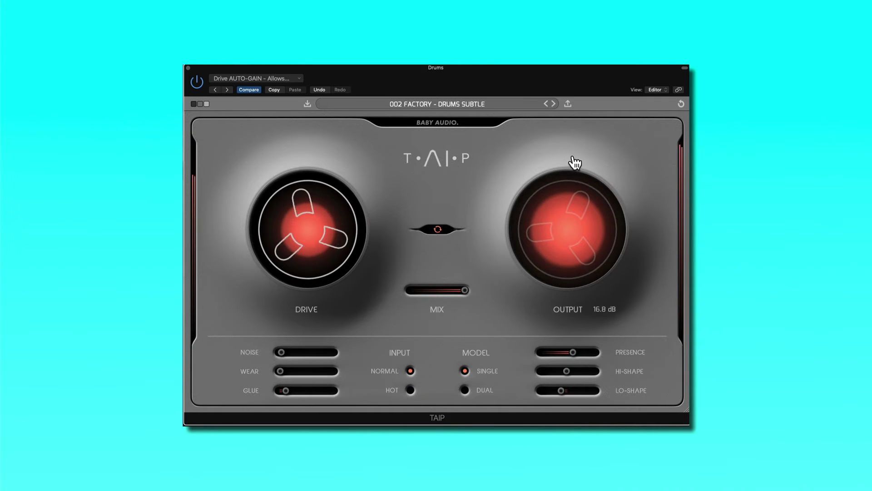
left_click(429, 122)
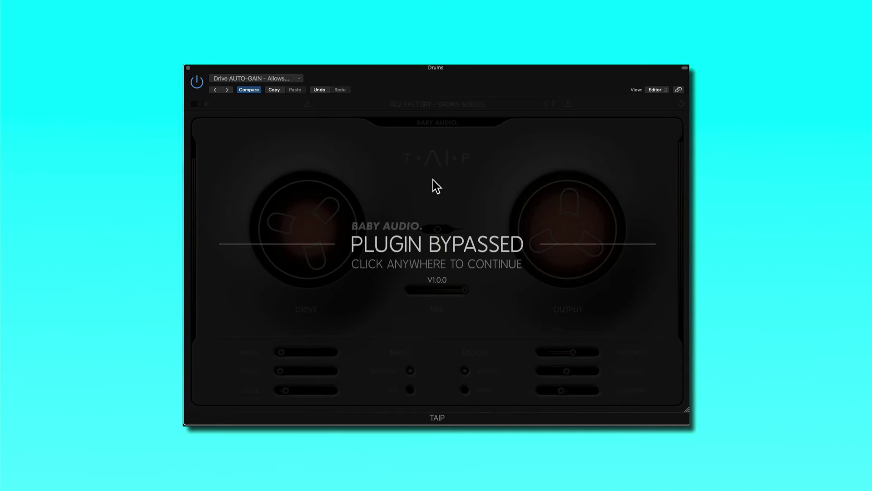
left_click(432, 179)
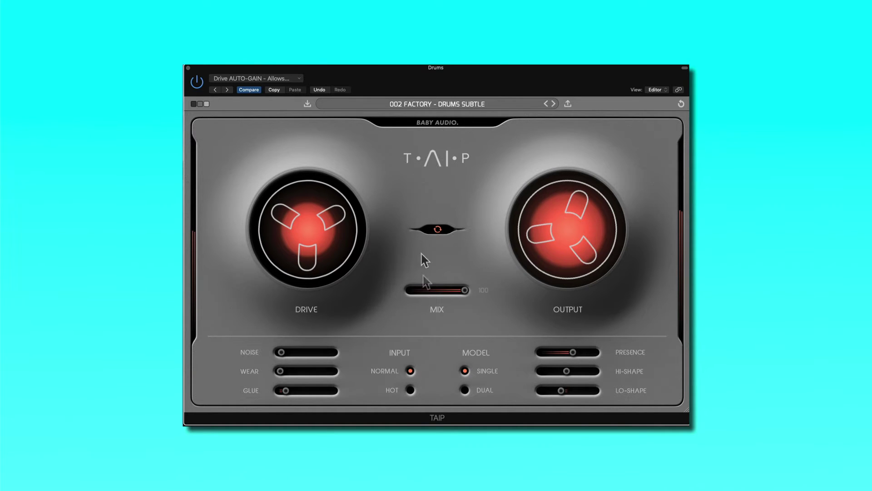
Load the 003 FACTORY - DRUMS DESTROYED preset on the drums and raise its Output and Lo-Shape.
left_click(553, 104)
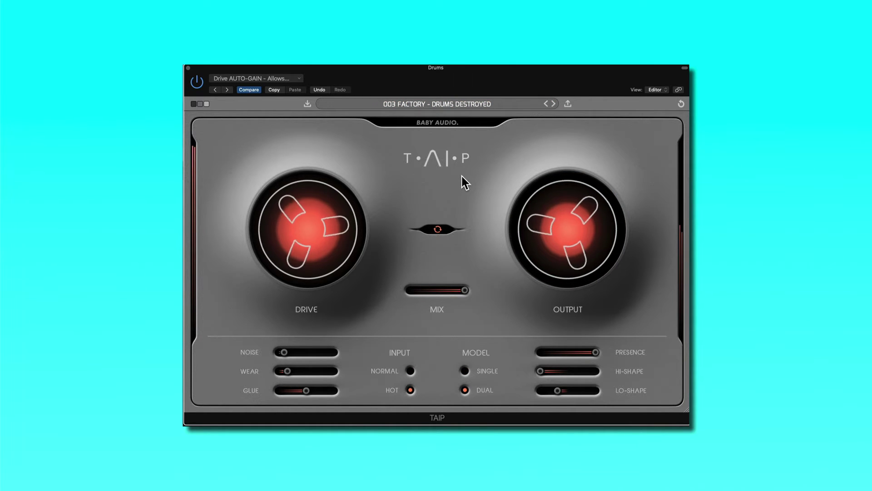
left_click_drag(571, 249, 567, 177)
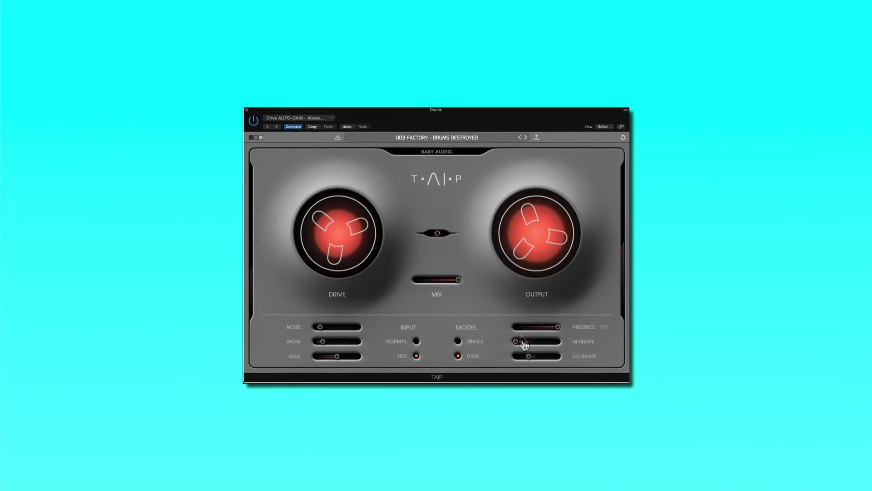
mouse_move(527, 356)
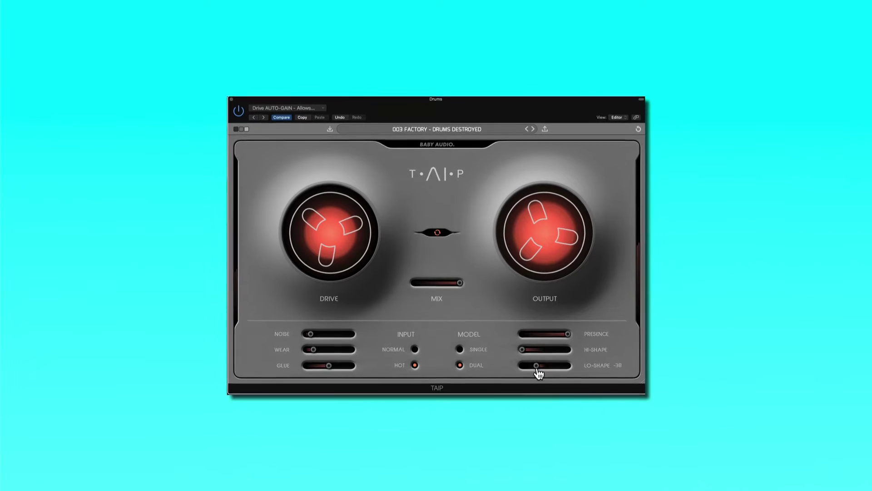
left_click_drag(543, 375, 594, 400)
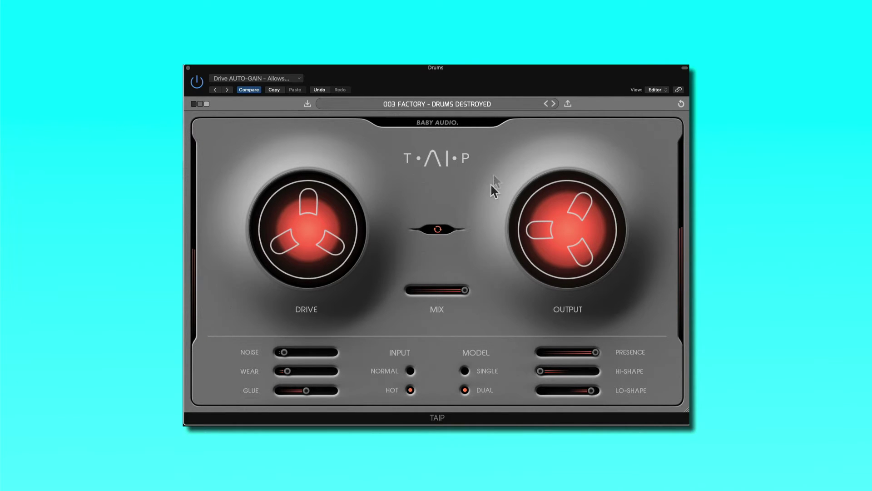
Load the 004 FACTORY - DRUM BUSS GLUE preset on the drums and compare it with TAIP bypassed.
left_click(553, 104)
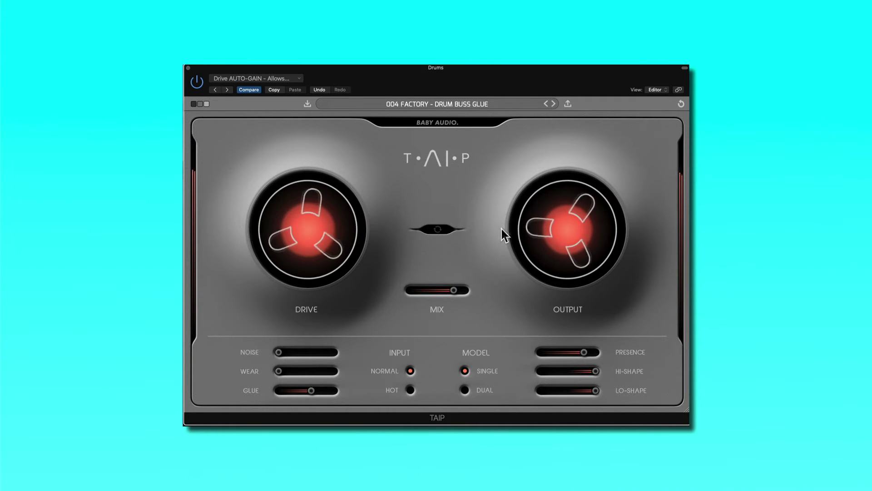
left_click(446, 122)
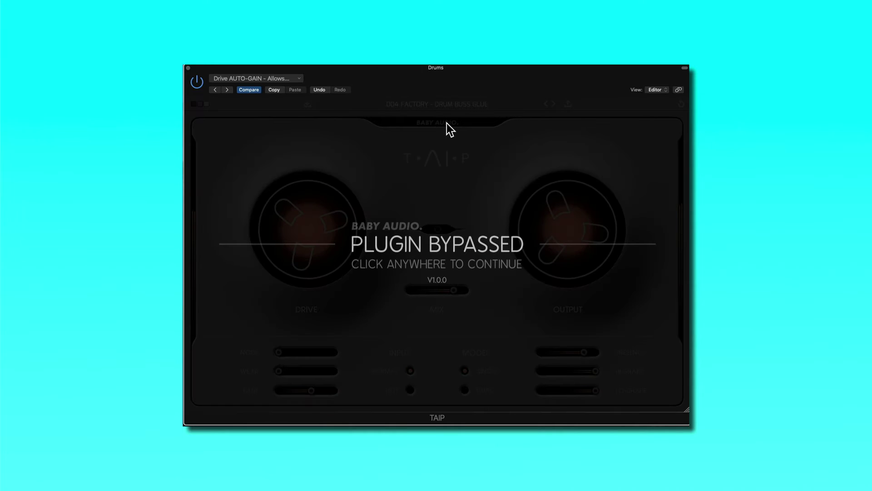
left_click(447, 123)
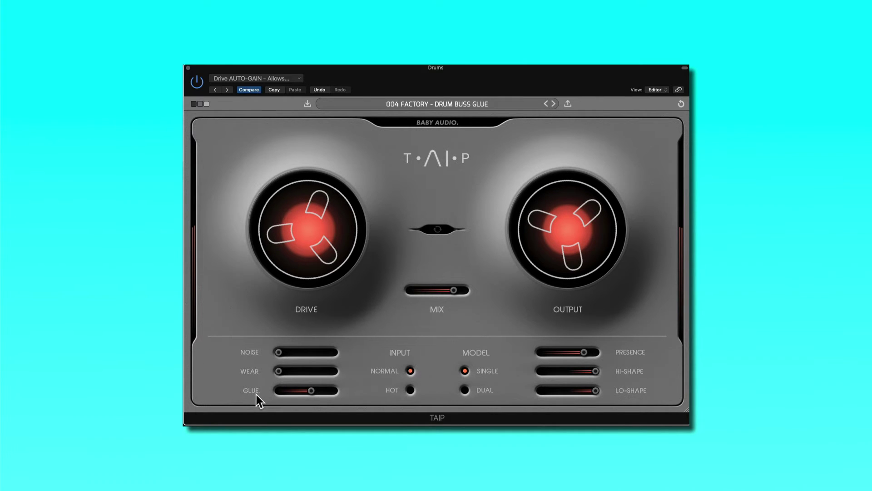
Compare the Dual and Single tape models on the drums, with Output raised to about 10.9 dB.
mouse_move(310, 396)
left_click(466, 390)
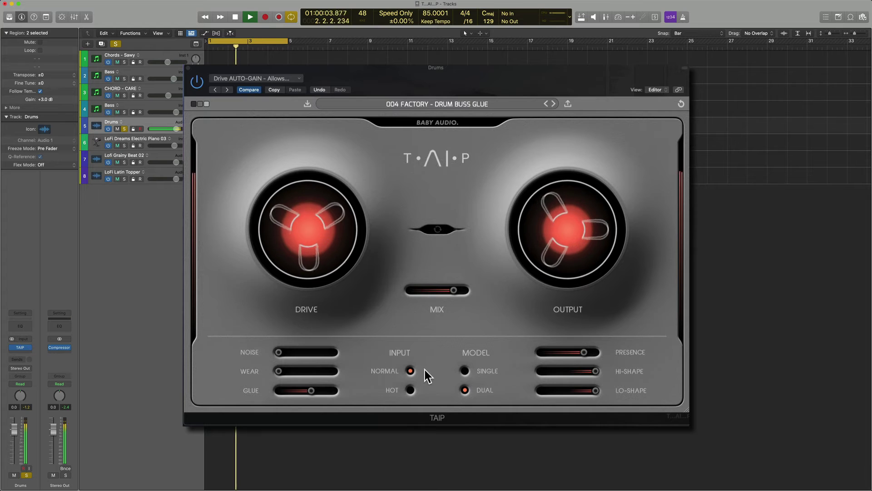
mouse_move(547, 253)
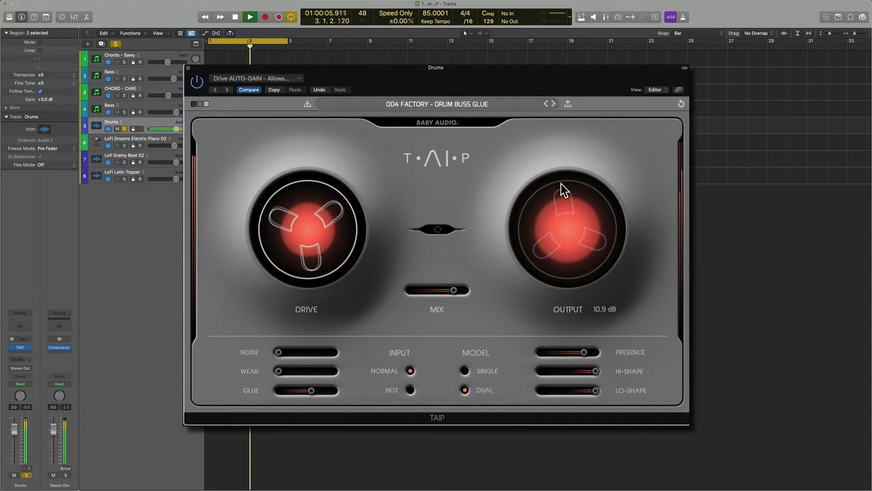
left_click(465, 371)
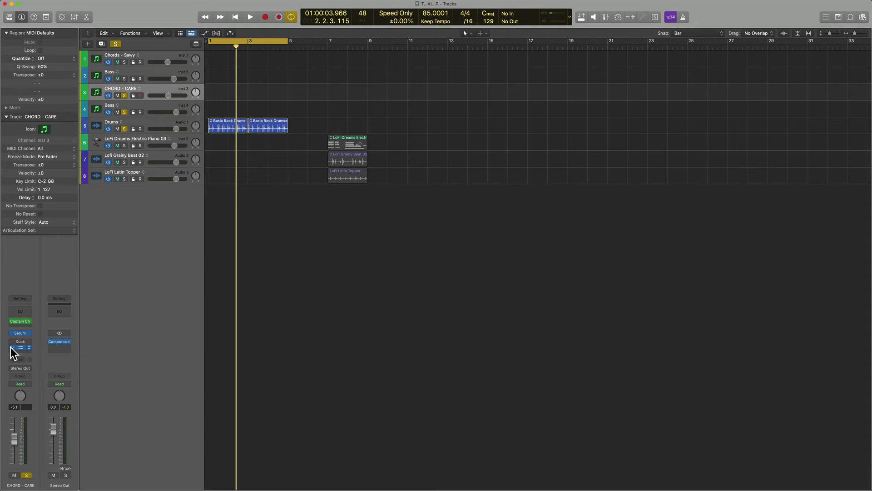
Play the soloed CHORD - CARE track with TAIP bypassed and active on the 011 FACTORY - SYNTH PAD COLOR preset.
left_click(12, 348)
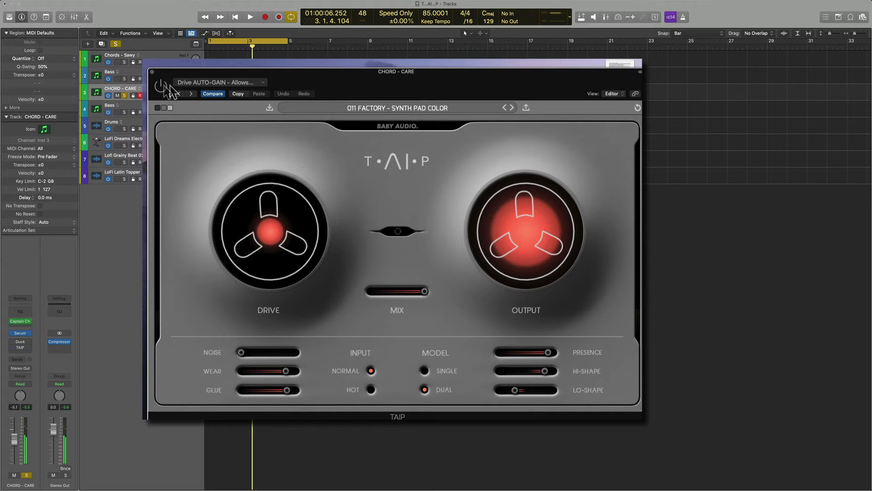
left_click_drag(346, 85, 345, 76)
key("space")
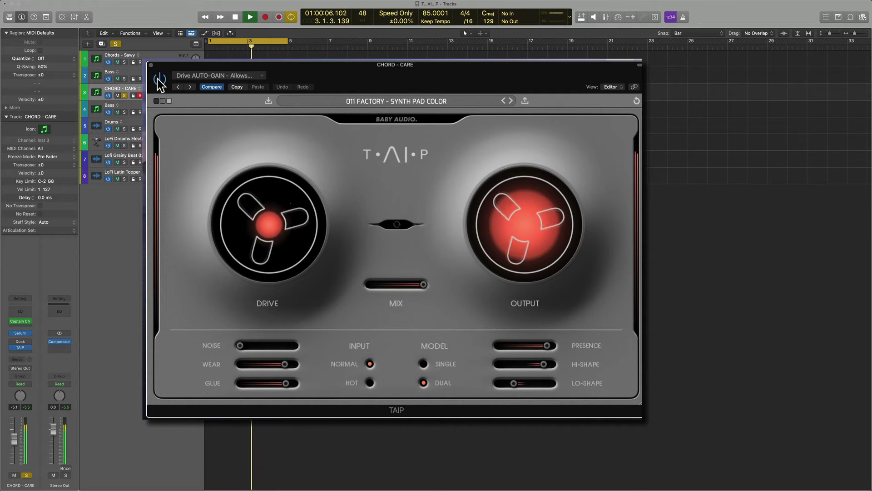
key("space")
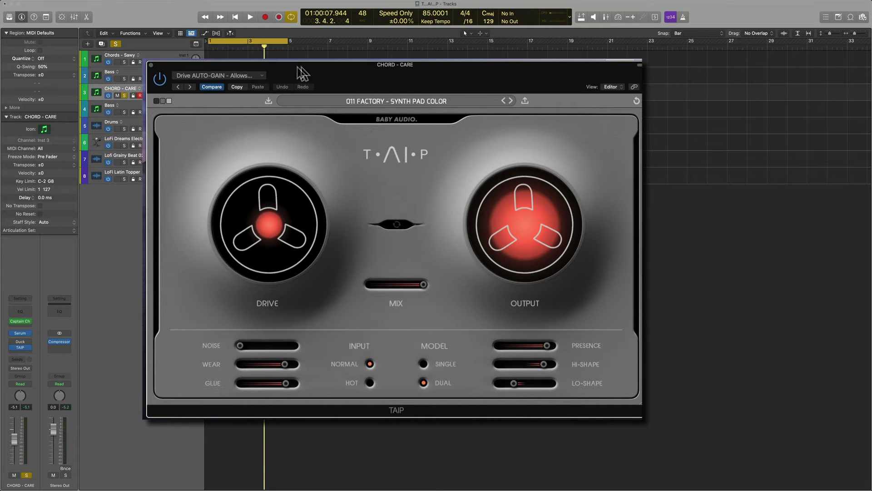
Load the 010 FACTORY - ELECTRIC PIANO SAUCE preset on the CHORD - CARE track and compare it with bypass during playback.
left_click_drag(416, 75, 413, 71)
mouse_move(322, 276)
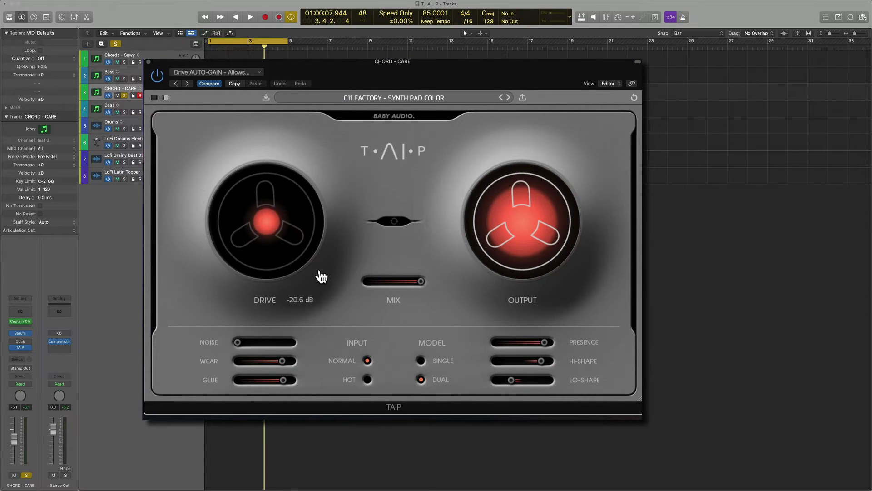
left_click(404, 98)
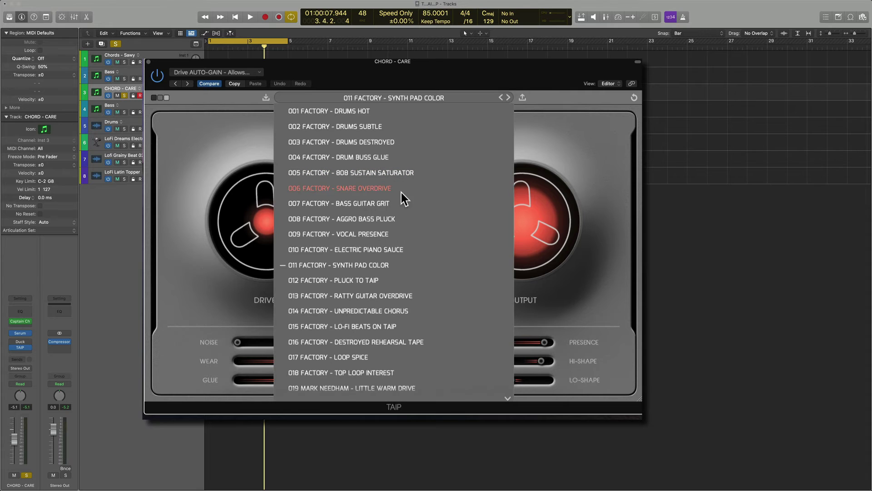
left_click(400, 252)
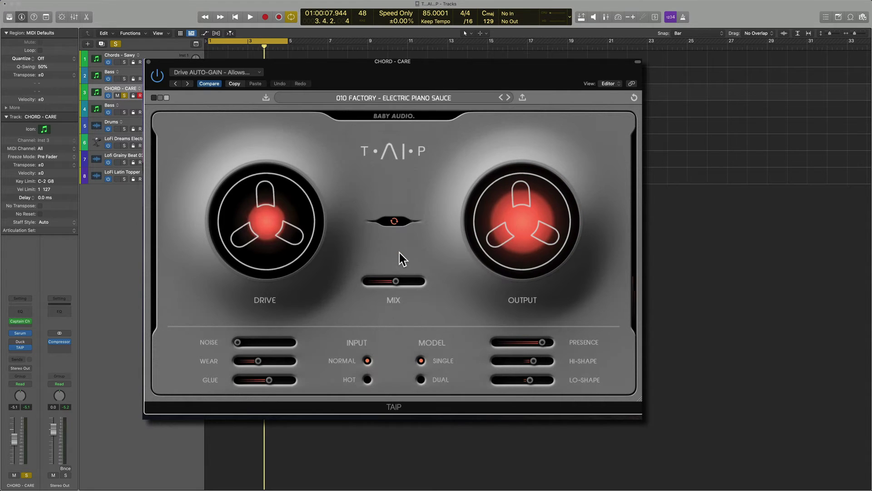
key("space")
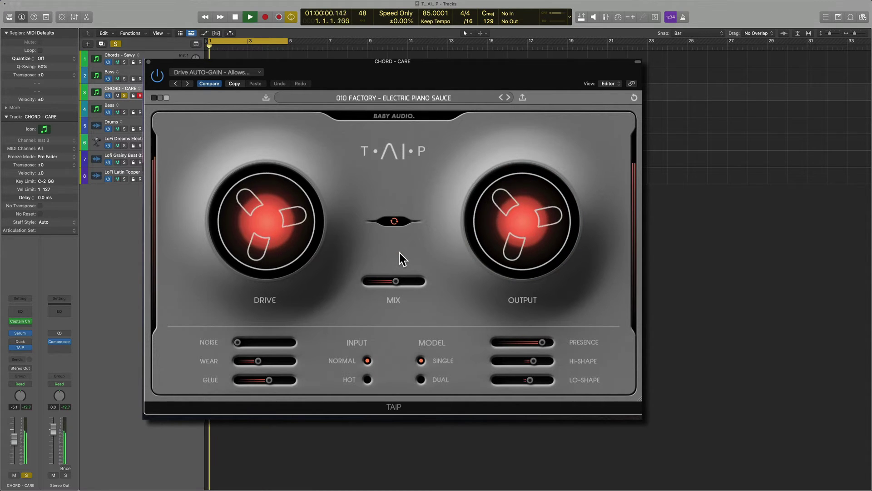
left_click(402, 117)
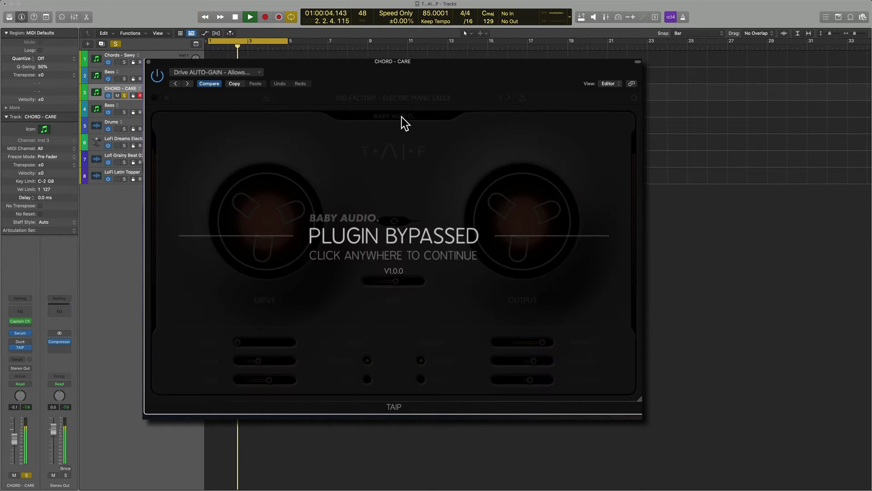
left_click(402, 118)
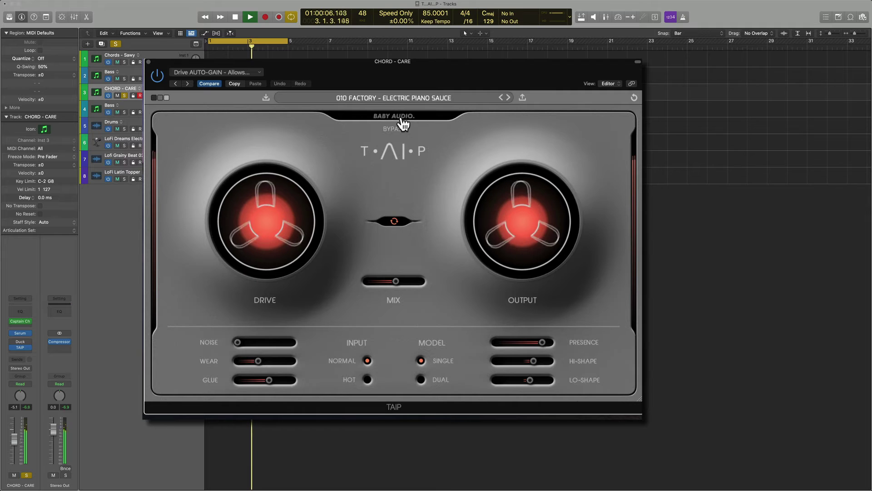
Load the 014 FACTORY - UNPREDICTABLE CHORUS preset on the CHORD - CARE track and raise its Output above 0.0 dB.
left_click(405, 99)
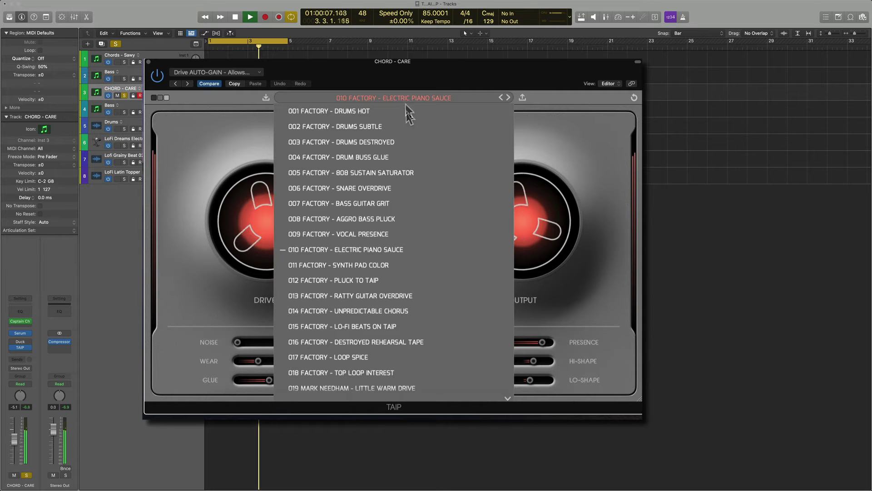
left_click(396, 312)
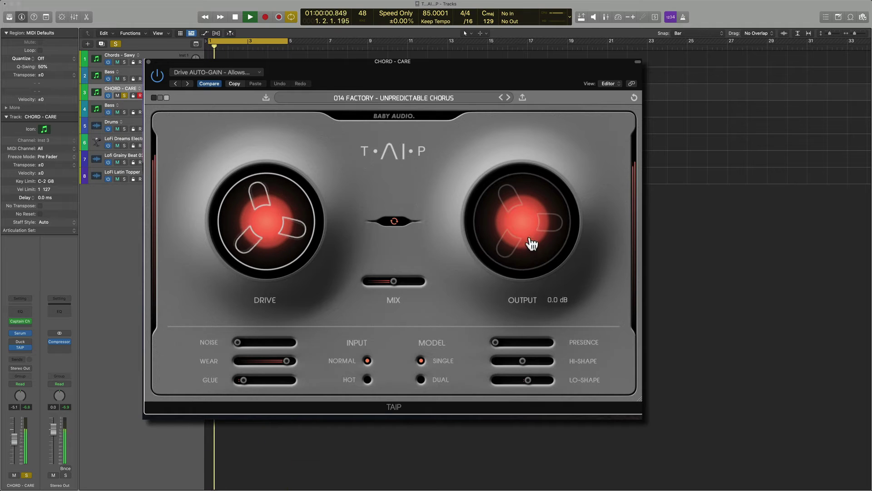
left_click_drag(531, 246, 535, 199)
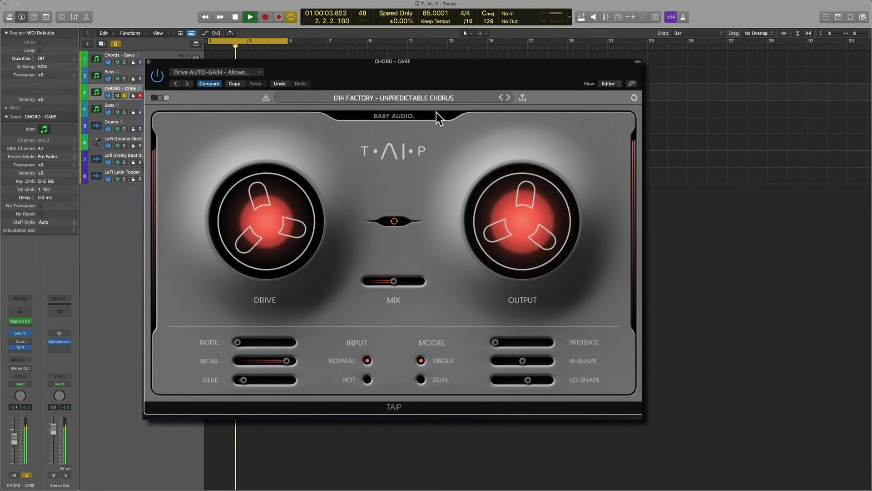
Compare the Unpredictable Chorus preset on the chords with TAIP bypassed and active, and stop playback.
left_click(402, 116)
left_click(401, 115)
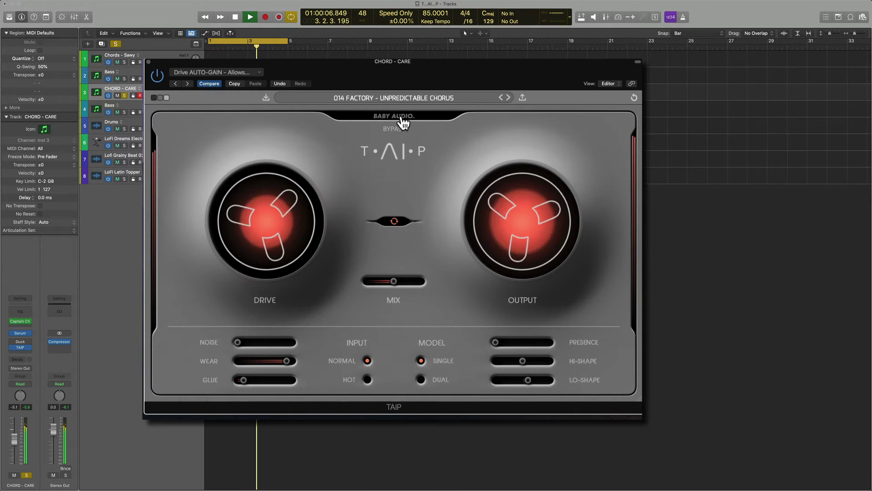
left_click(157, 76)
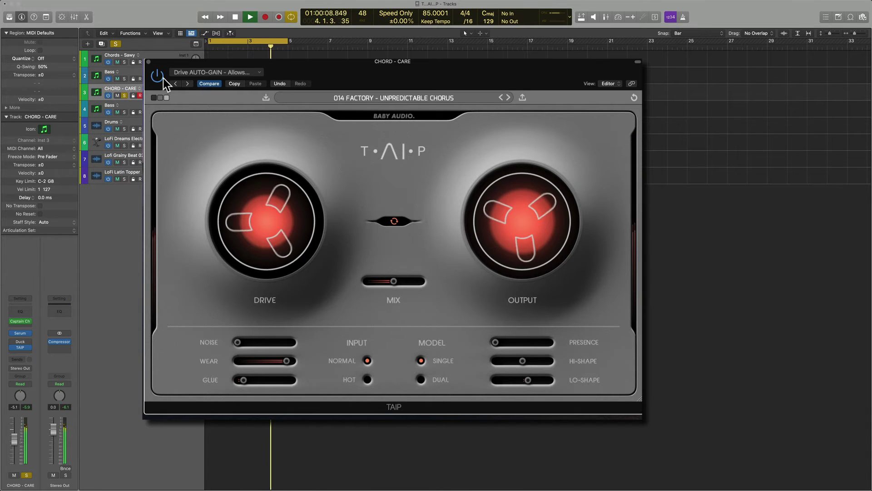
key("space")
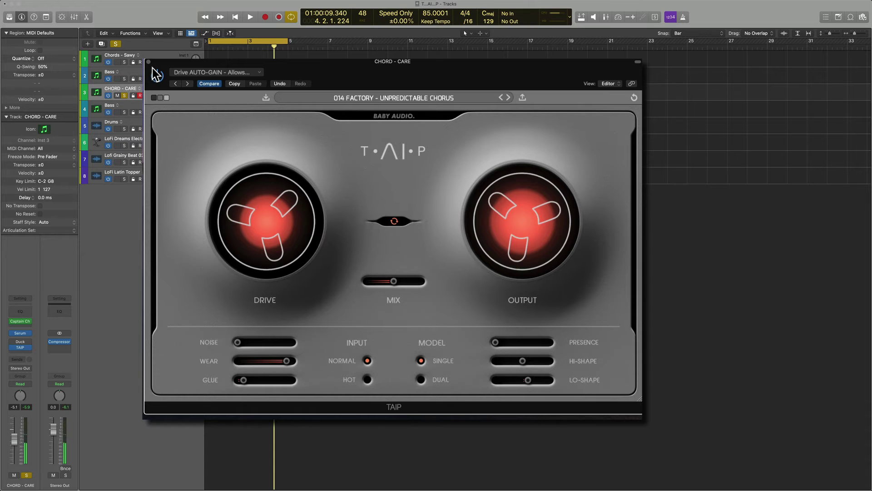
Close the CHORD - CARE plugin window, solo the second Bass track and the Drums track alongside the chords, and start playback.
left_click(149, 62)
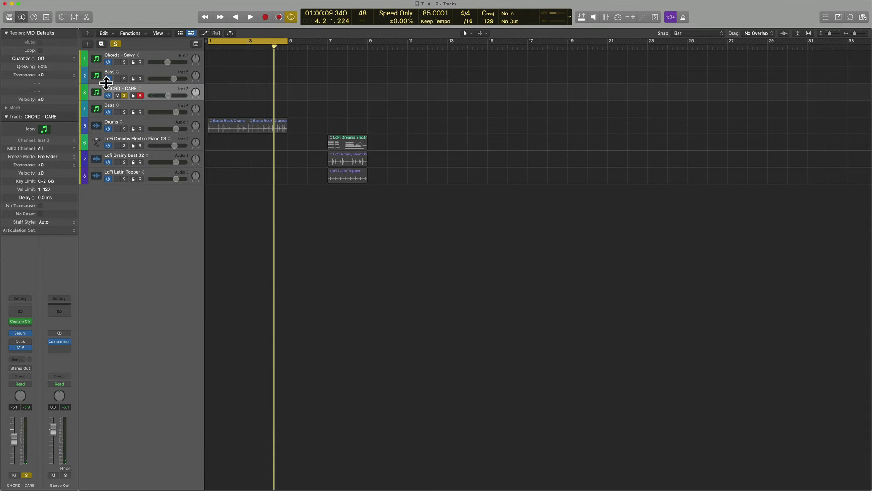
left_click(124, 113)
left_click(124, 128)
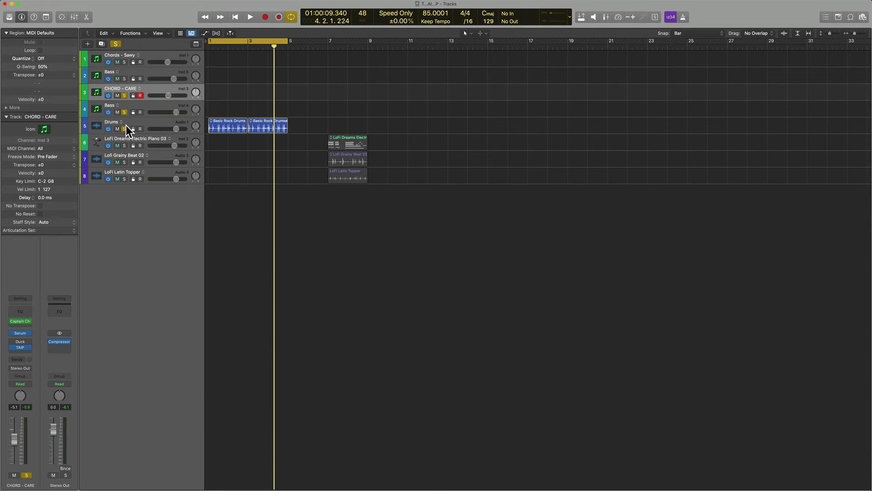
key("space")
Show the Drums track's TAIP window with the 004 FACTORY - DRUM BUSS GLUE preset and nudge its Output up slightly.
key("v")
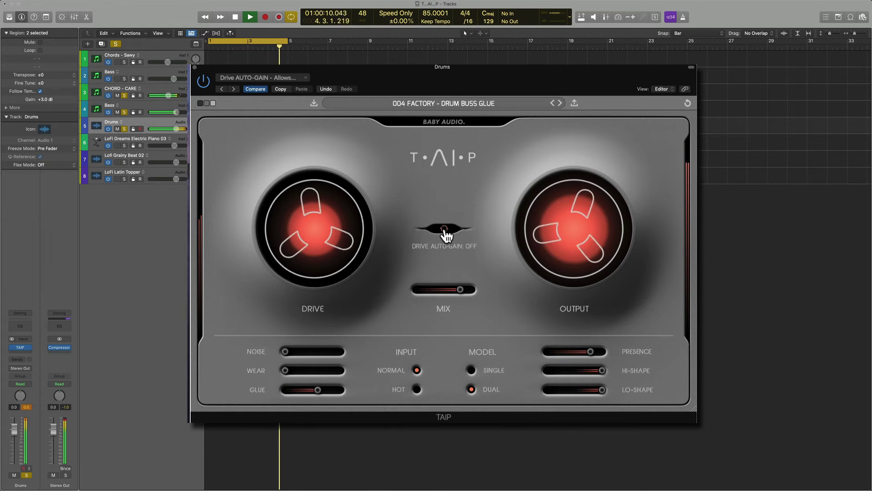
mouse_move(568, 241)
left_click_drag(570, 238, 570, 235)
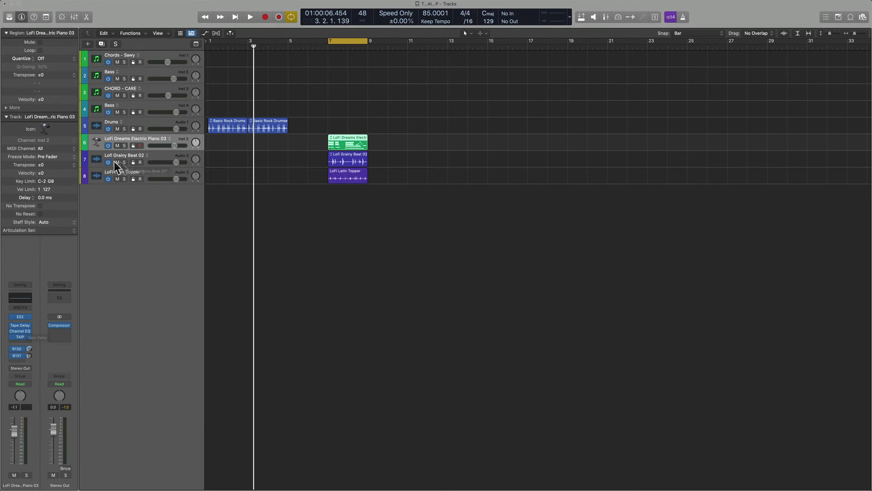
Solo the LoFi Dreams Electric Piano 03 track, bypass its Tape Delay and reset its channel fader to 0.0 dB.
left_click(124, 147)
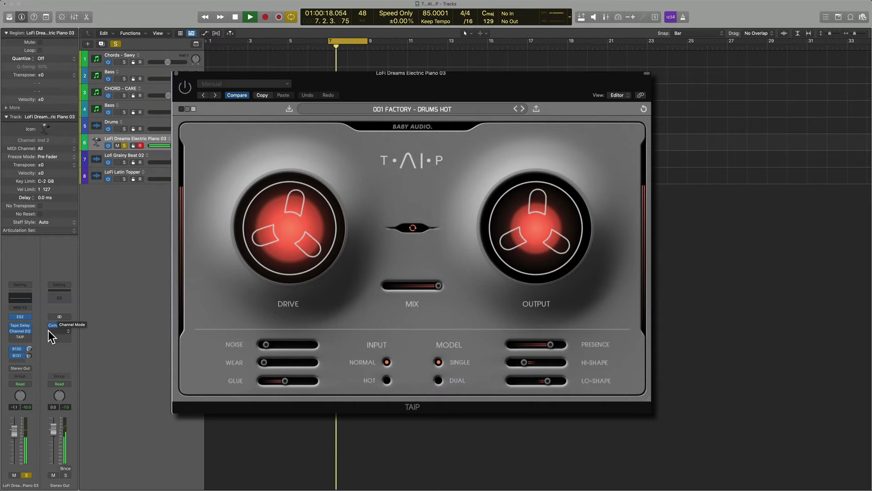
left_click(12, 325)
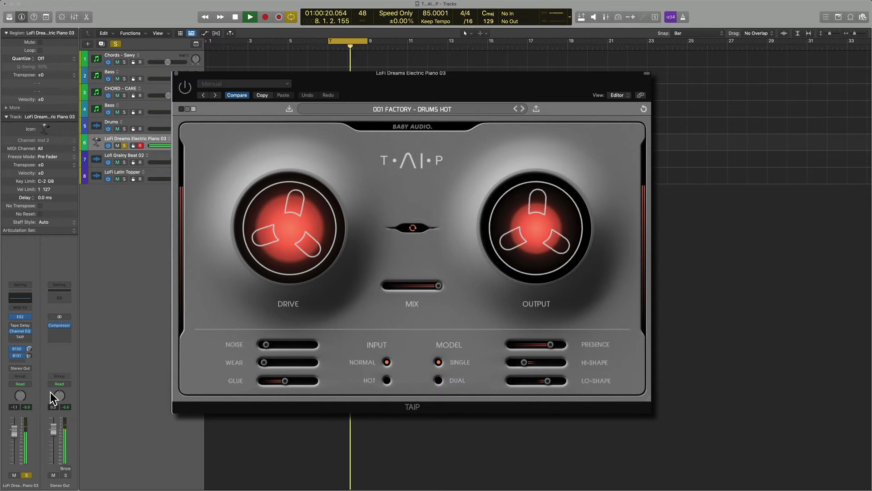
left_click(15, 430, "alt")
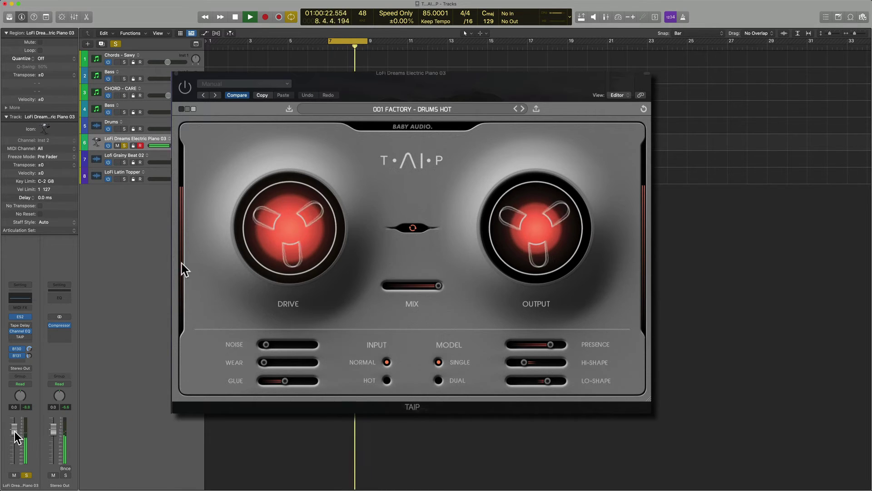
Enable TAIP on the electric piano track, set Drive to 5.5 dB and lower the Mix.
left_click(186, 88)
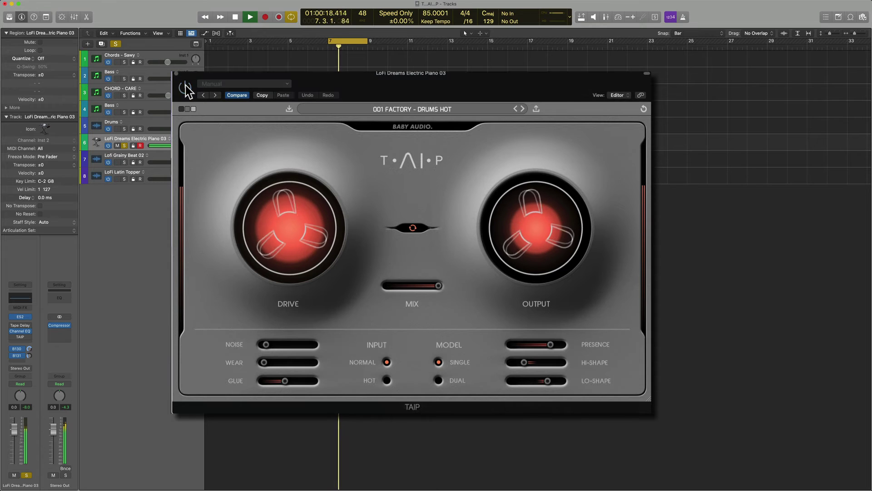
mouse_move(311, 223)
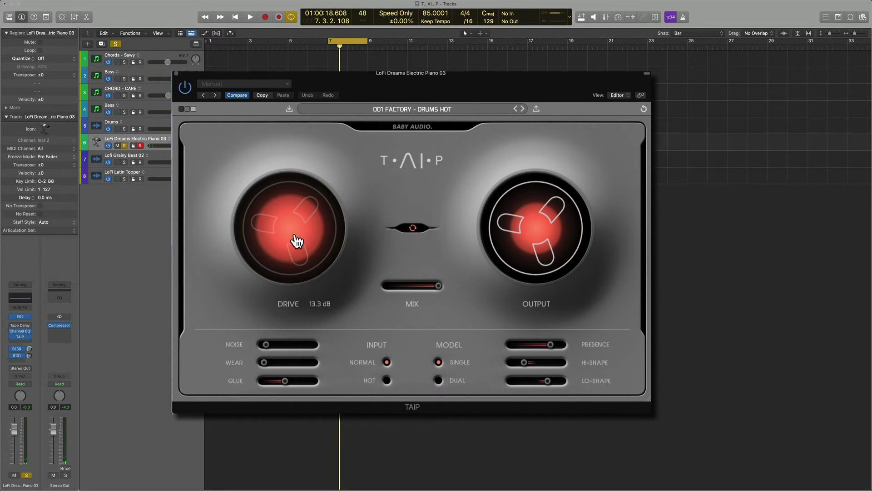
left_click_drag(299, 240, 298, 274)
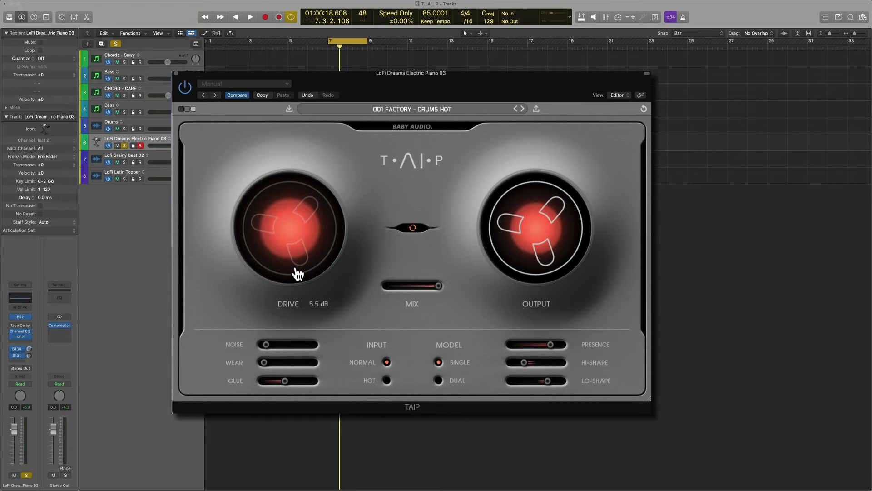
left_click(414, 229)
left_click_drag(438, 286, 437, 291)
Turn the electric piano's TAIP Noise down to minimum, set Wear to 29 and raise Glue.
mouse_move(263, 347)
mouse_move(266, 352)
left_mouse_down()
mouse_move(298, 354)
mouse_move(258, 355)
left_mouse_up()
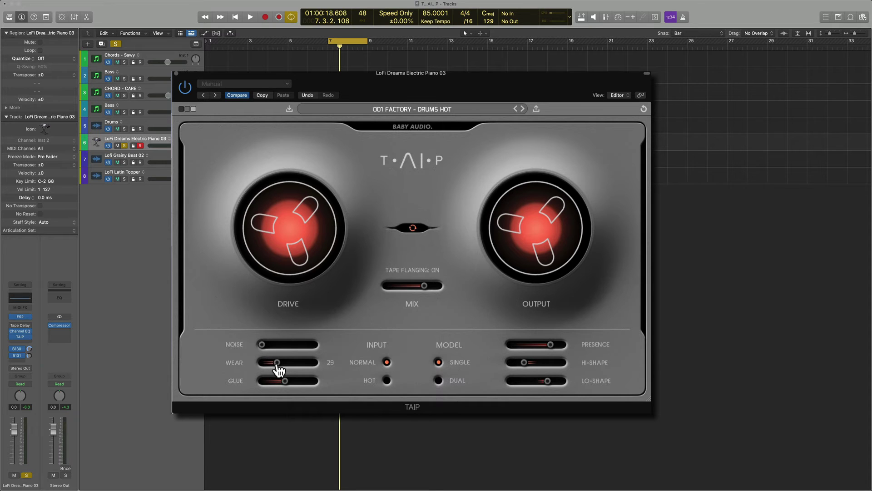
mouse_move(286, 385)
mouse_move(298, 369)
Switch the TAIP model to Dual, raise Hi-Shape and Lo-Shape, and play the electric piano.
left_click(443, 382)
mouse_move(556, 350)
mouse_move(527, 364)
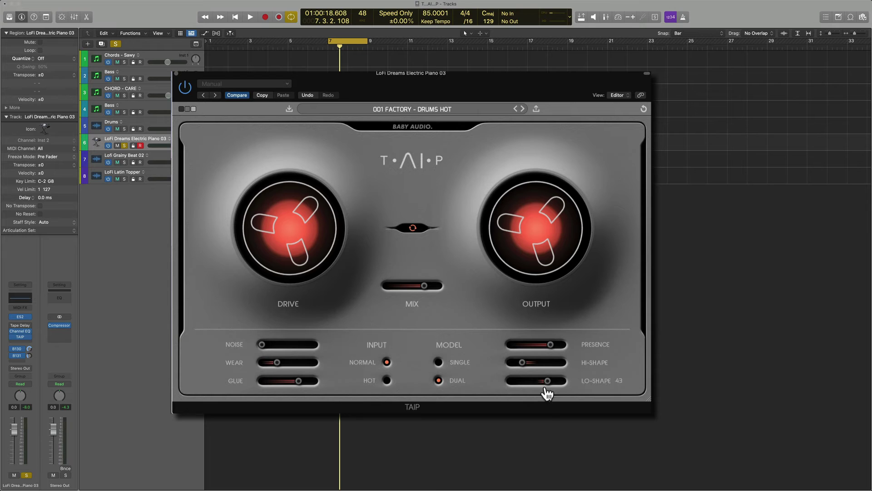
left_click_drag(548, 381, 555, 382)
key("space")
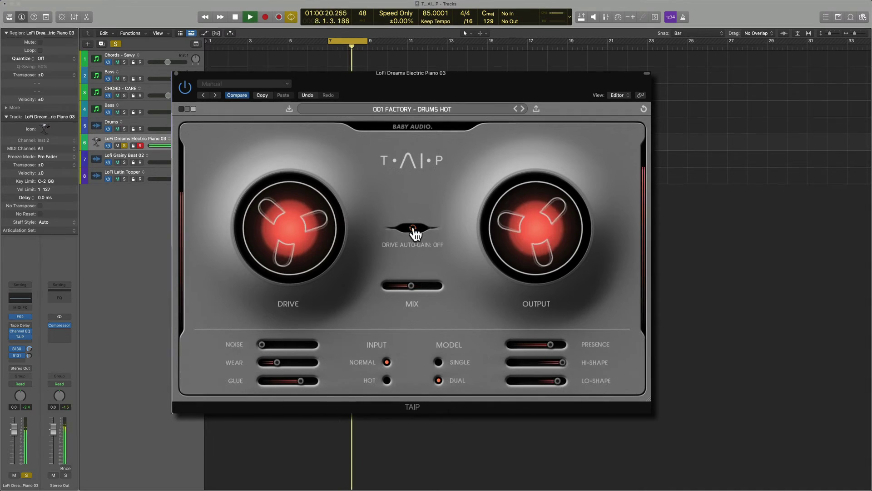
Turn Drive Auto-Gain on, readjust Drive and set Output to 10.4 dB while auditioning the electric piano.
left_click(415, 229)
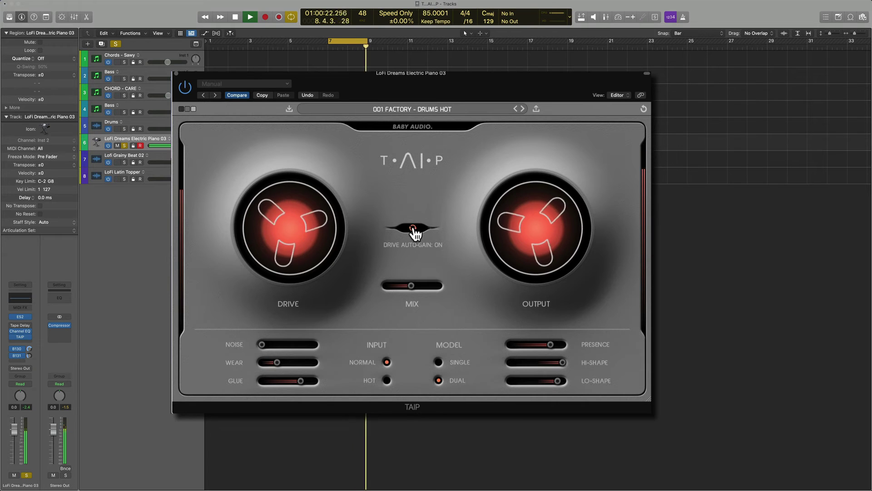
mouse_move(335, 253)
left_mouse_down()
mouse_move(318, 247)
mouse_move(321, 259)
left_mouse_up()
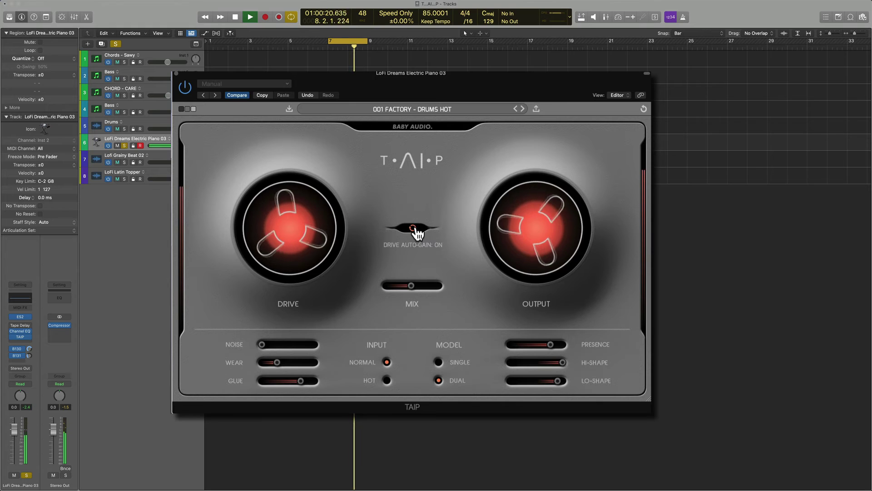
mouse_move(536, 263)
key("space")
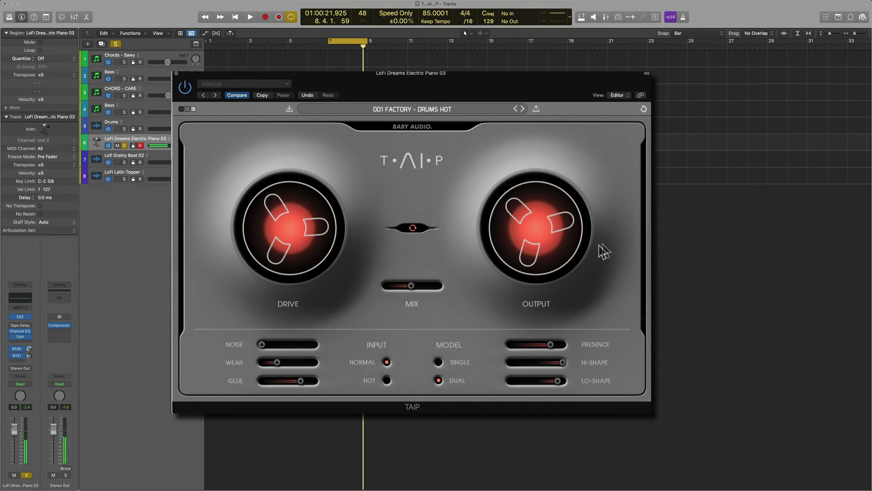
left_click_drag(537, 241, 544, 212)
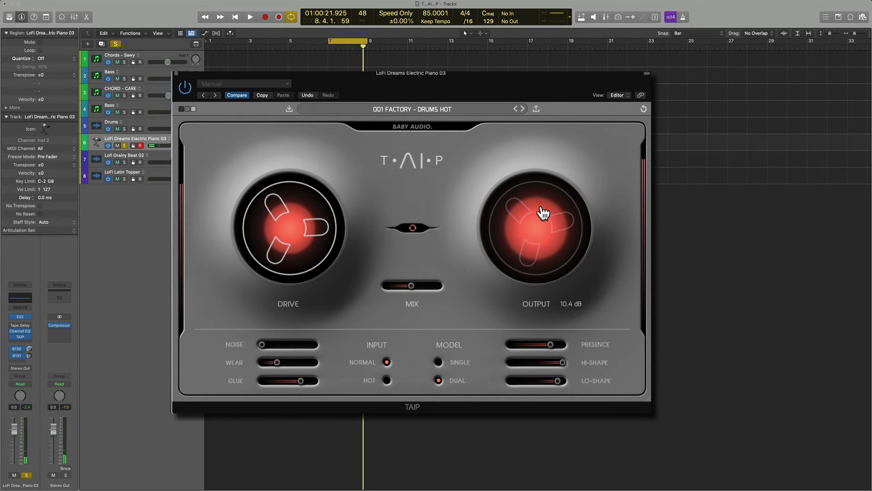
key("space")
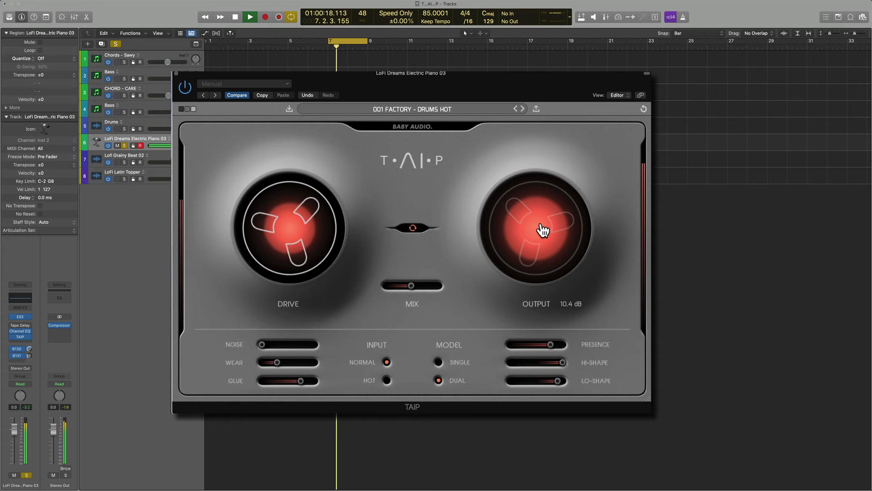
Compare the electric piano with TAIP bypassed and active during playback, and stop the transport.
left_click(422, 128)
key("space")
key("space")
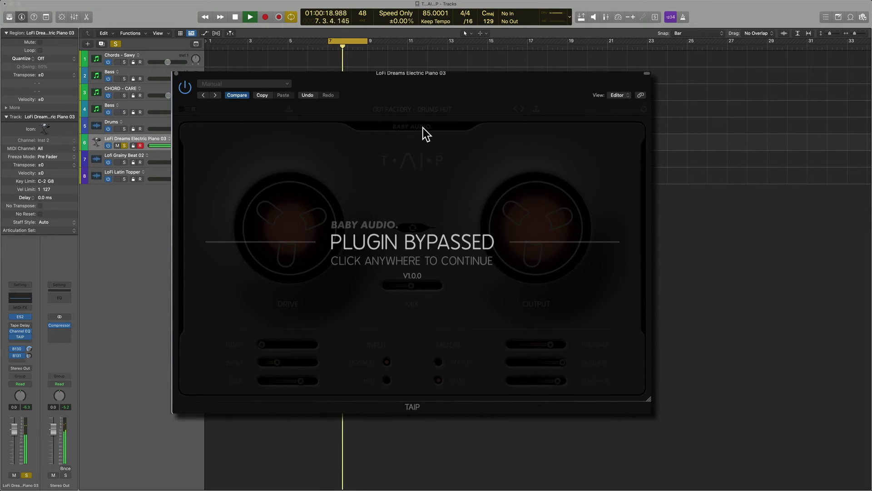
left_click(423, 127)
key("space")
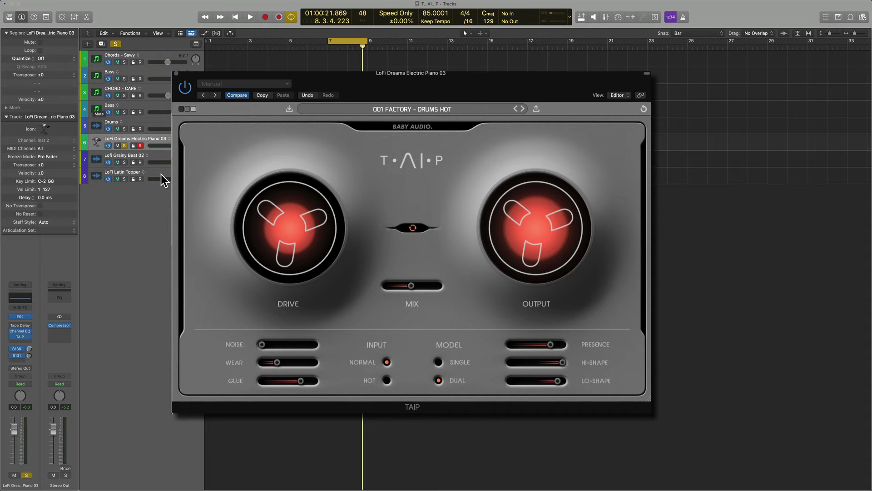
Solo the LoFi Grainy Beat 02 and LoFi Latin Topper tracks with the electric piano, play them and hide the plugin window.
left_click(125, 160)
key("space")
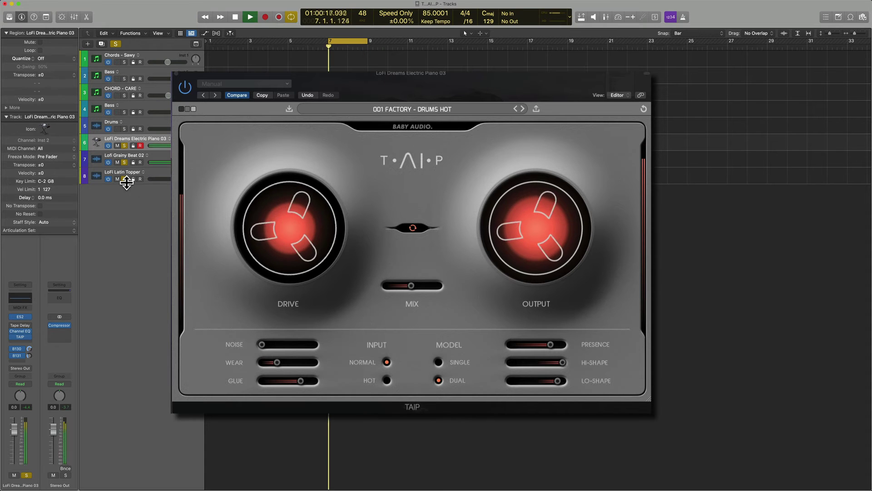
key("v")
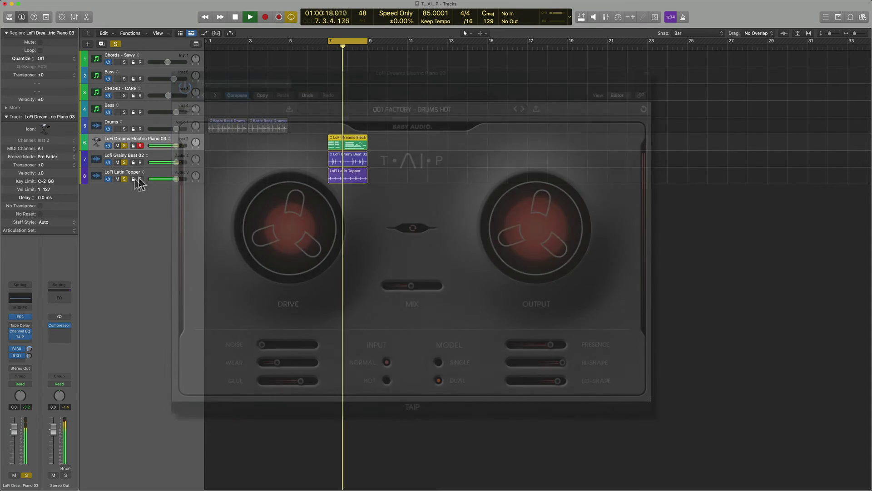
Insert TAIP on the LoFi Grainy Beat 02 track and move the electric piano's TAIP window aside.
left_click(160, 156)
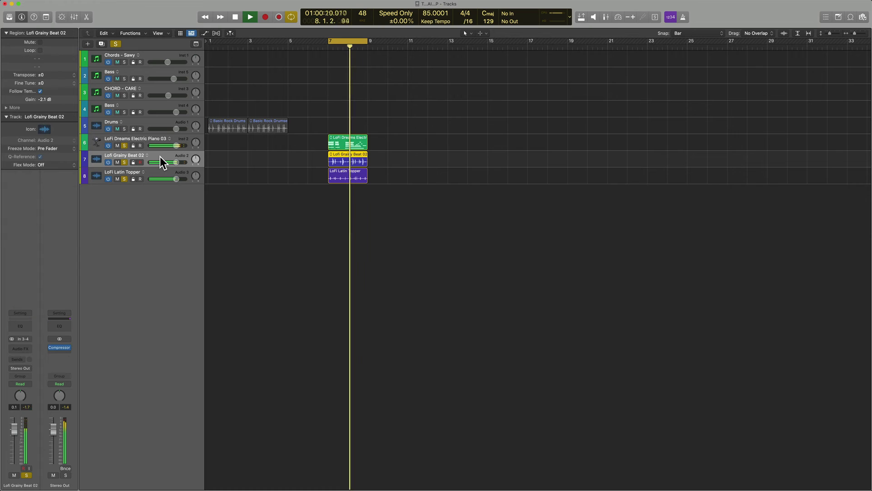
left_click(22, 348)
left_click(95, 363)
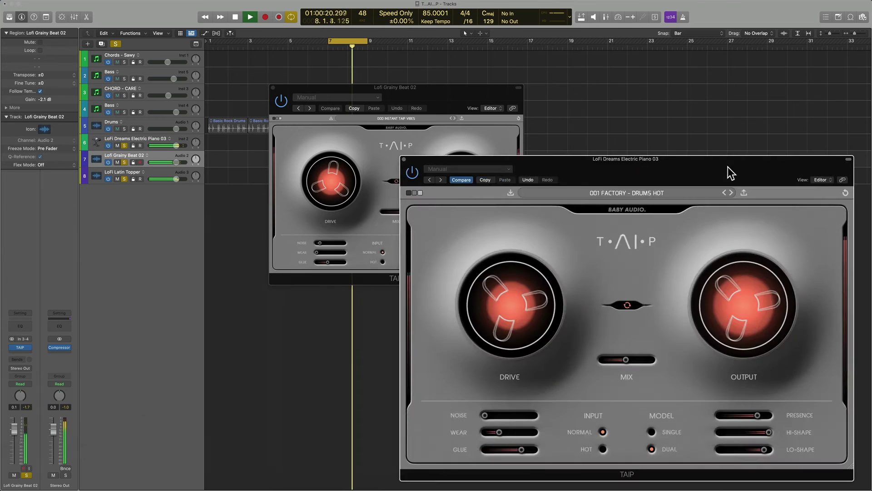
left_click_drag(730, 173, 663, 146)
double_click(444, 97)
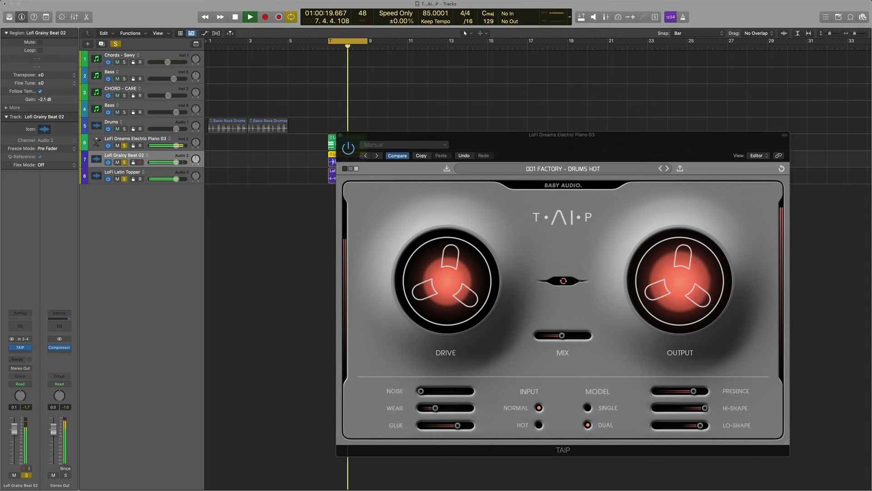
Stop playback and raise the LoFi Grainy Beat 02 track volume to 1.6 dB.
key("space")
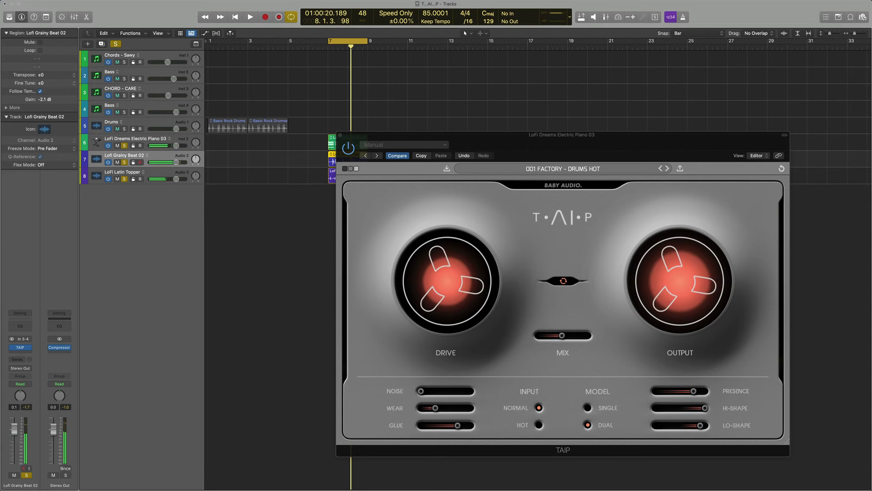
left_click(178, 165)
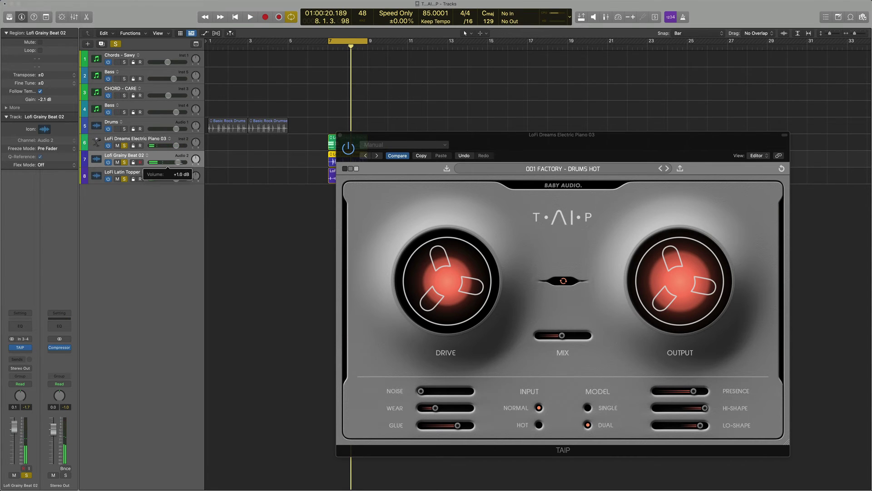
left_click_drag(184, 171, 184, 170)
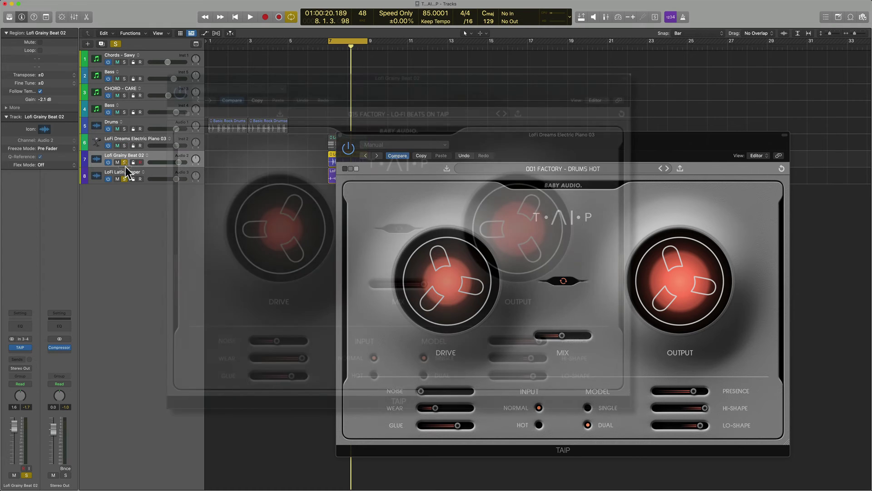
Play the LoFi Grainy Beat 02 track, comparing TAIP bypassed and active on the 015 FACTORY - LO-FI BEATS ON TAIP preset.
key("space")
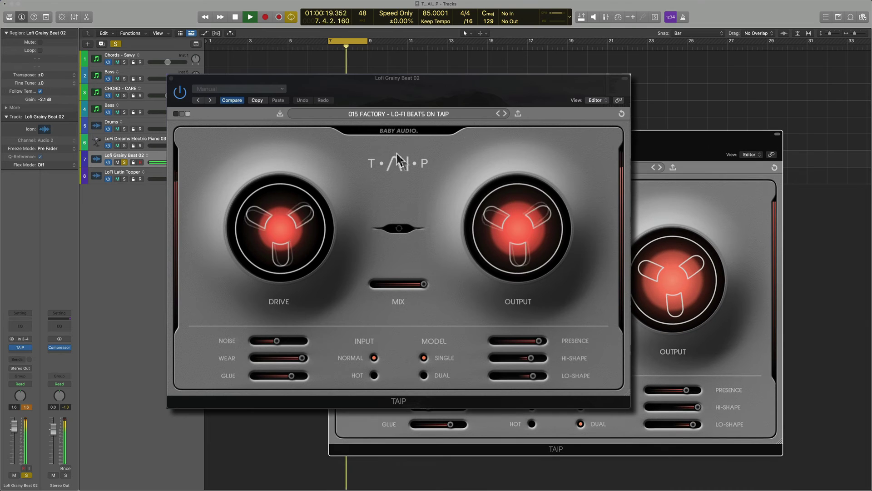
left_click(392, 134)
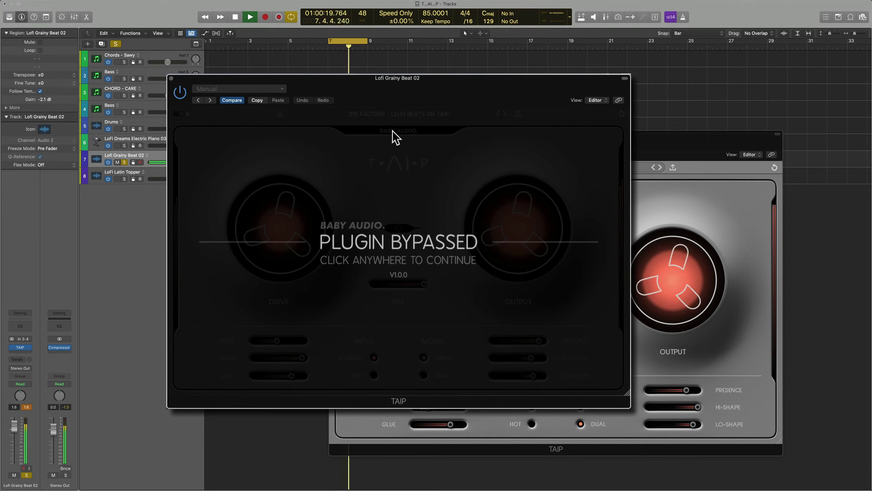
left_click(393, 136)
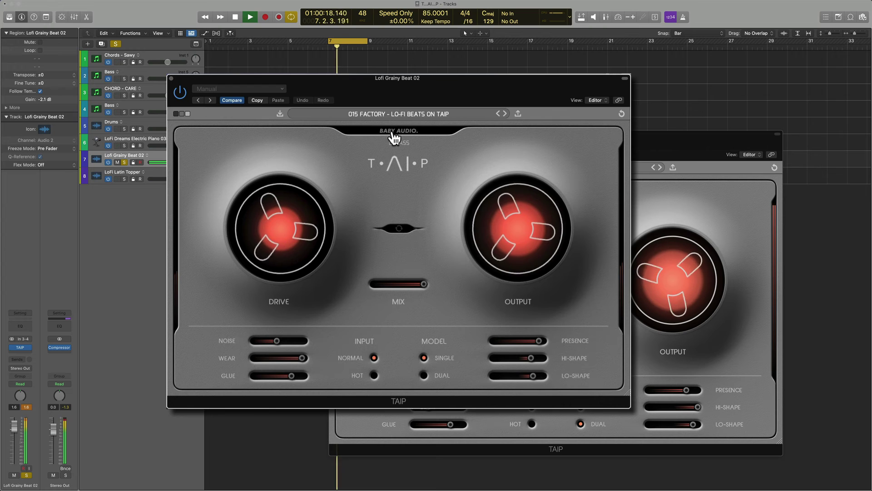
key("space")
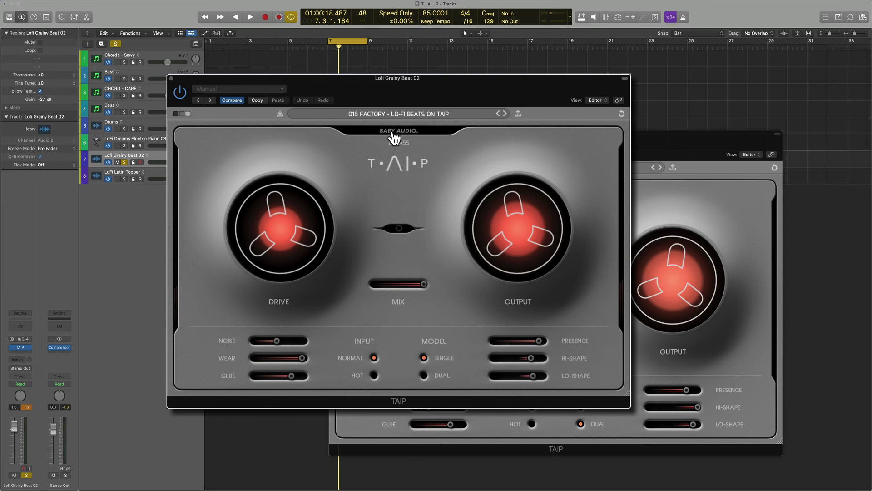
Turn Drive Auto-Gain on for the LoFi Grainy Beat 02 track's TAIP and raise Drive strongly during playback.
mouse_move(530, 344)
mouse_move(300, 368)
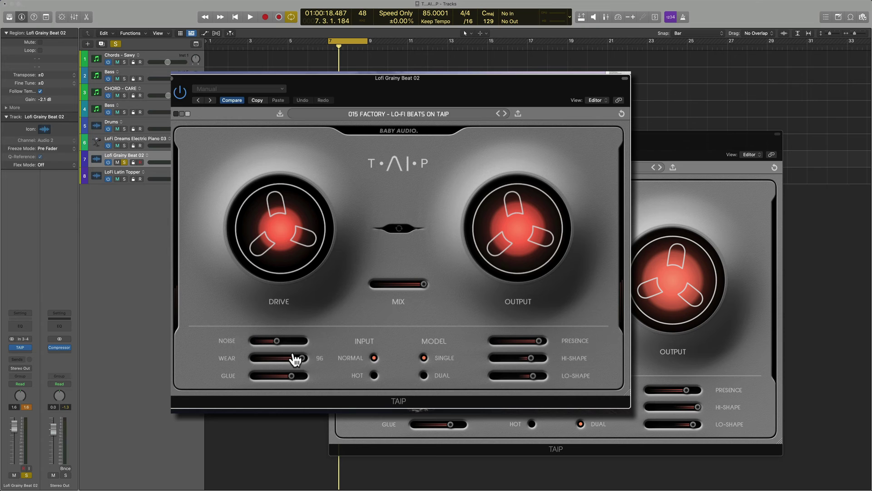
mouse_move(266, 244)
left_click(400, 229)
mouse_move(318, 243)
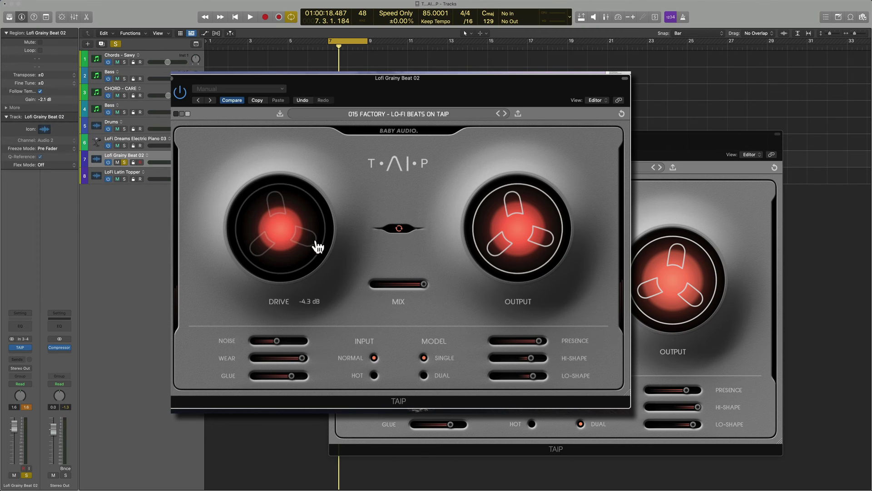
key("space")
left_click_drag(293, 234, 304, 134)
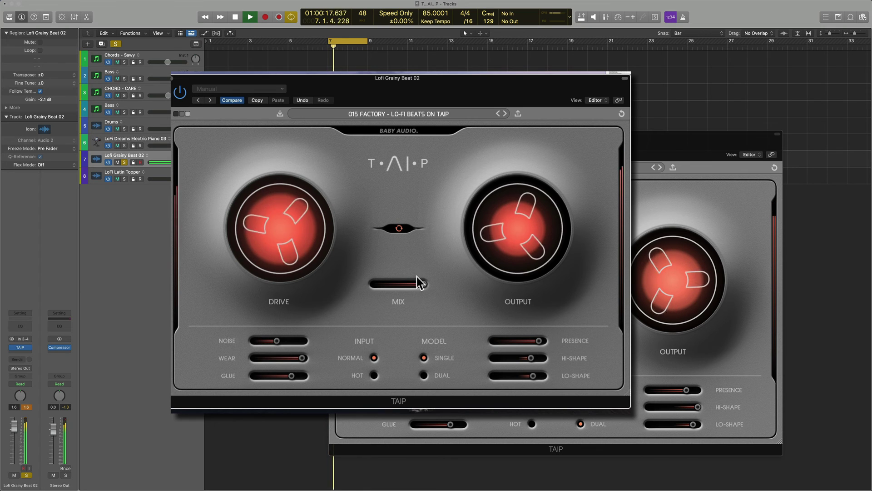
Lower the LoFi Grainy Beat 02 TAIP's Mix to about halfway and raise Hi-Shape and Lo-Shape, with Lo-Shape at 82.
left_click_drag(422, 284, 402, 286)
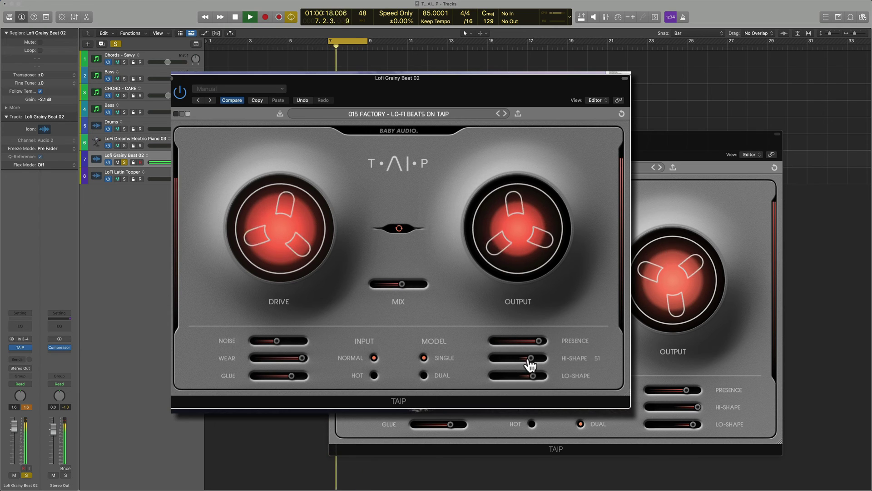
left_click_drag(529, 359, 540, 380)
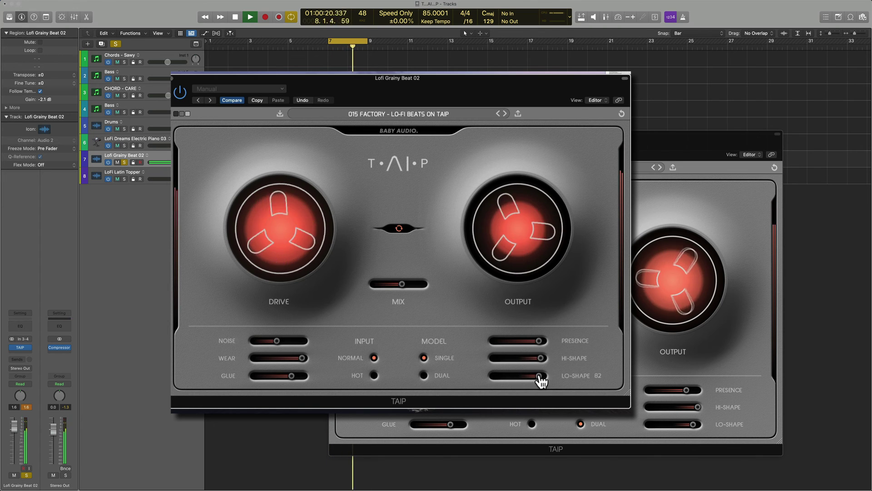
Solo the electric piano and LoFi Latin Topper tracks alongside the beat, and fine-tune the beat TAIP's Output to 4.5 dB and its Drive.
left_click_drag(124, 145, 125, 179)
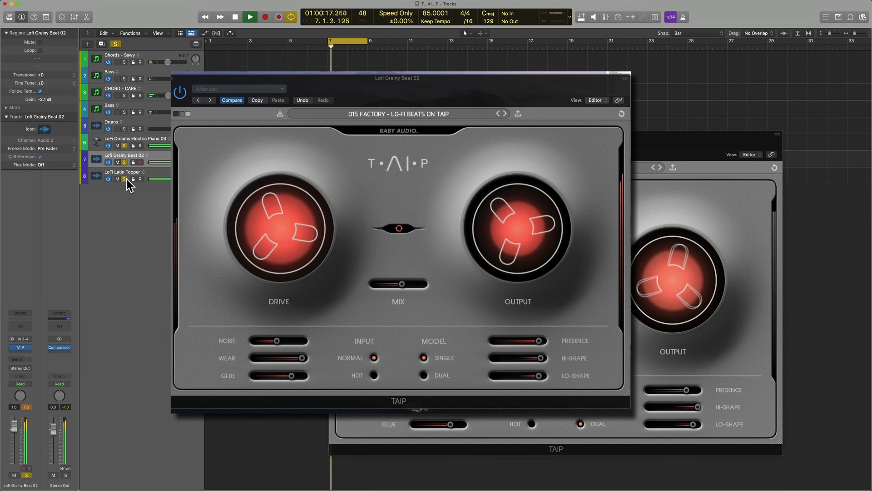
left_click(513, 234)
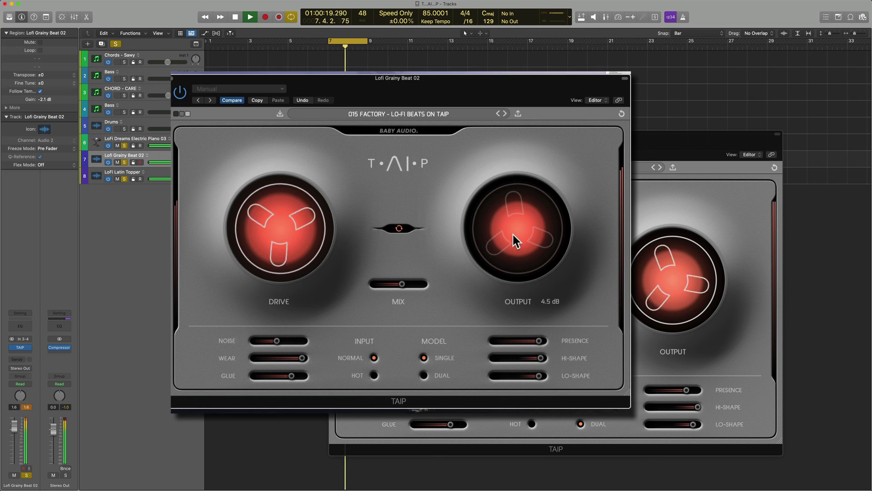
mouse_move(302, 234)
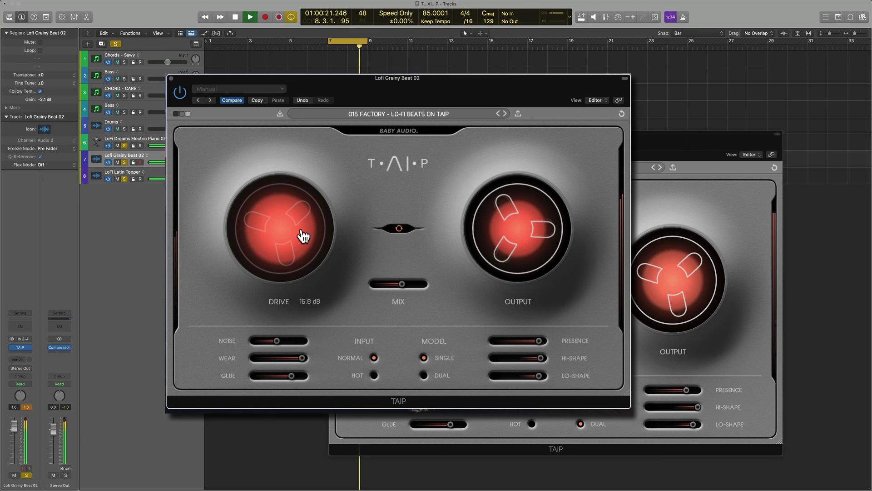
left_click_drag(302, 236, 302, 238)
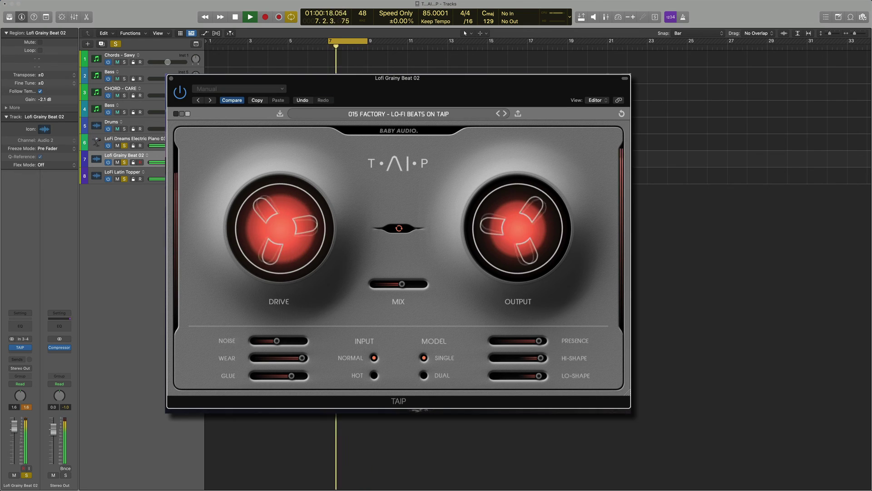
Play the three soloed lo-fi tracks with TAIP bypassed on the beat and electric piano, then stop and re-enable both instances.
key("space")
left_click(180, 92)
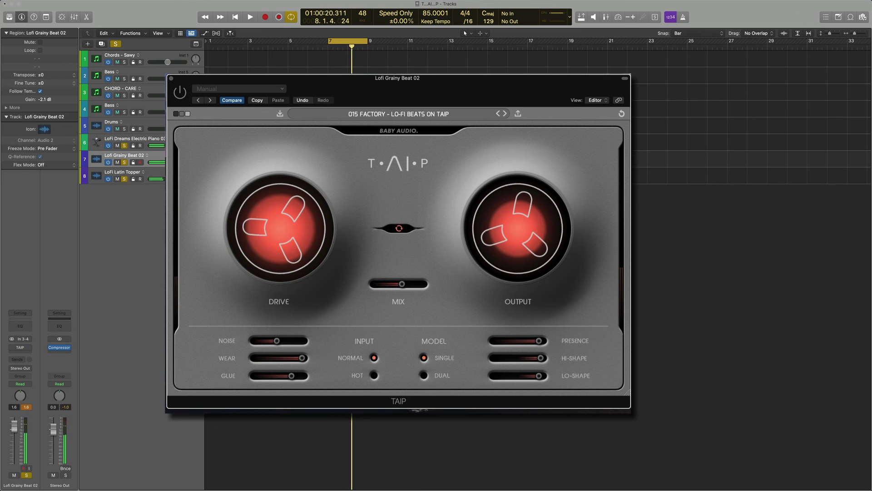
left_click(147, 135)
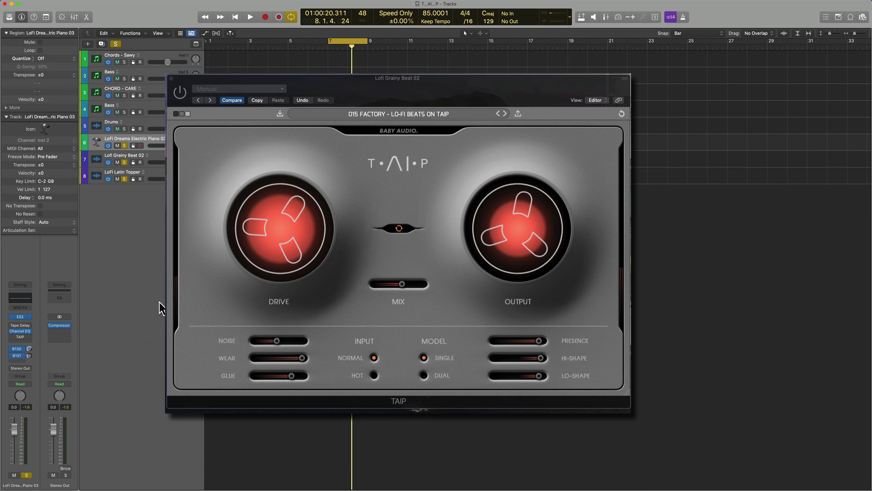
key("space")
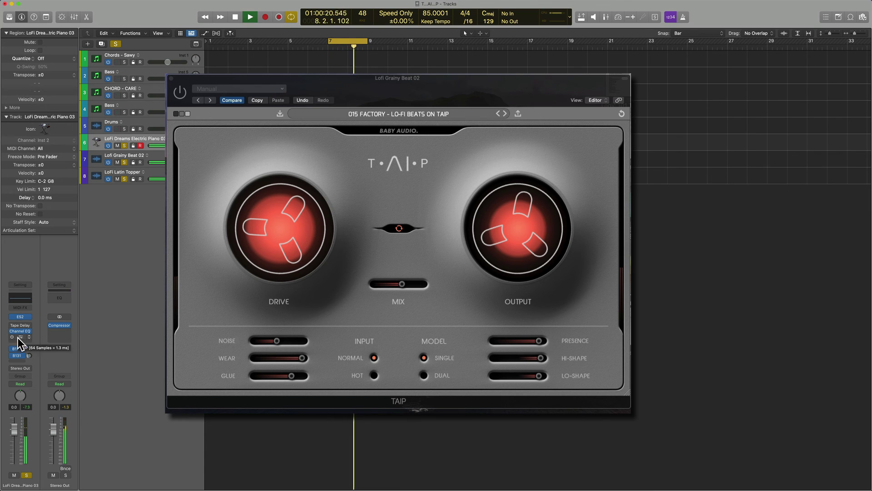
key("space")
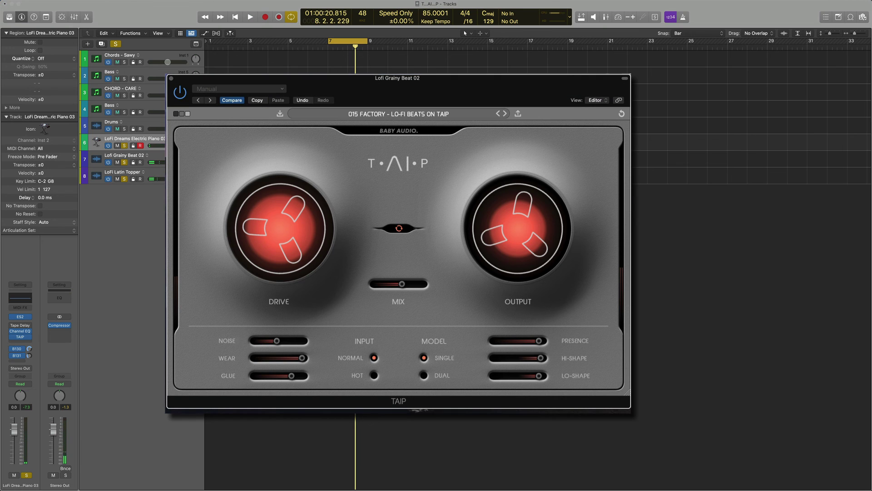
Play the lo-fi mix with TAIP active and raise the LoFi Dreams Electric Piano 03 track volume to 0.4 dB.
key("space")
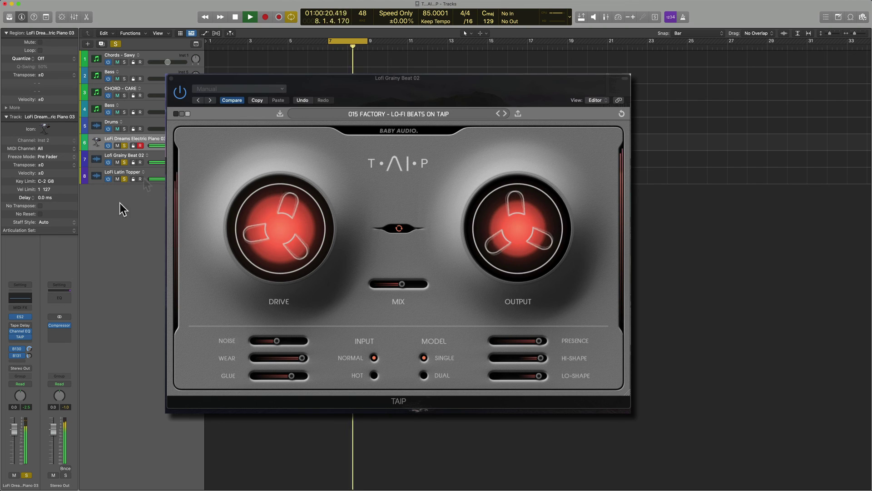
left_click_drag(14, 429, 13, 427)
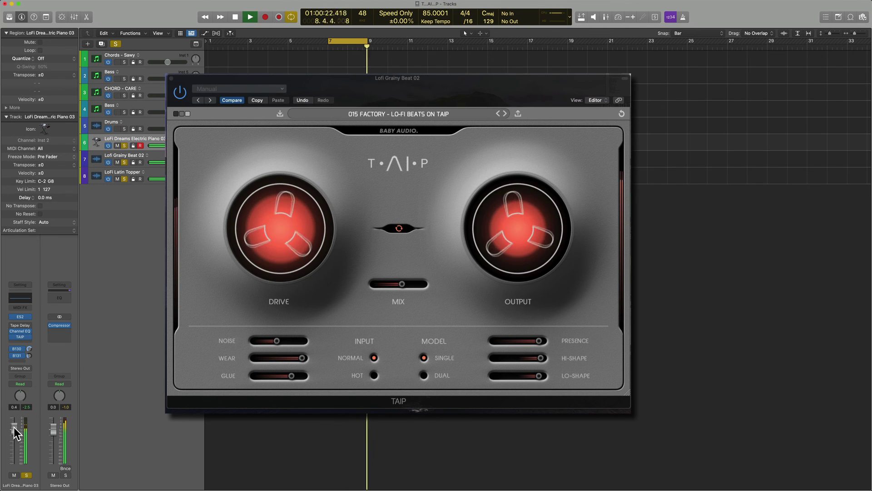